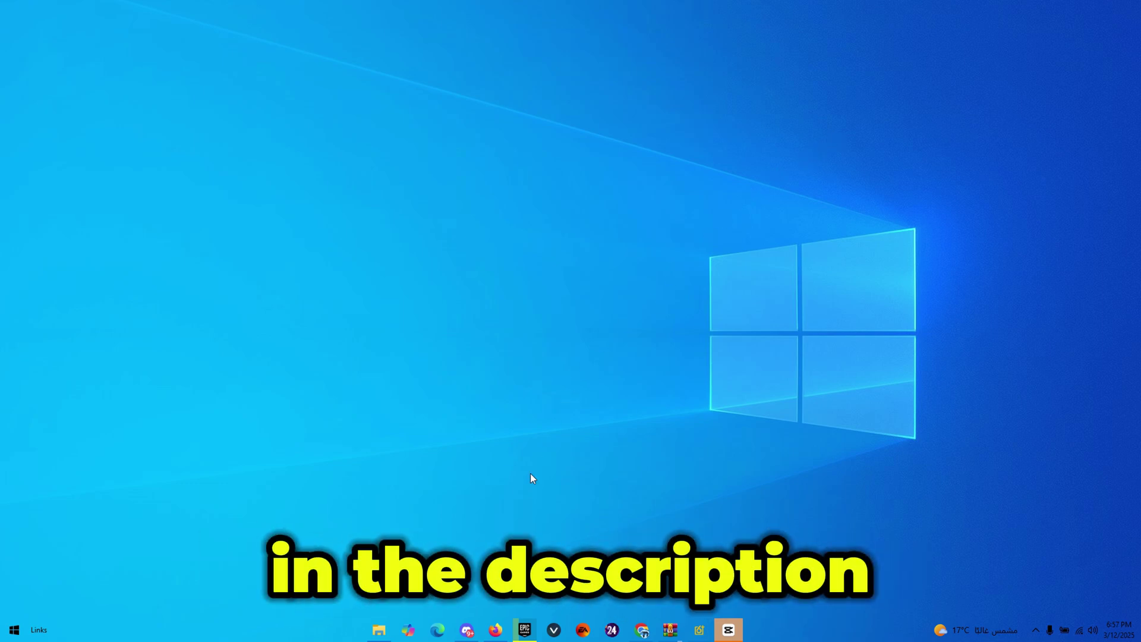
Step: Open the RoninTweaks server's #download channel in Discord
click(472, 627)
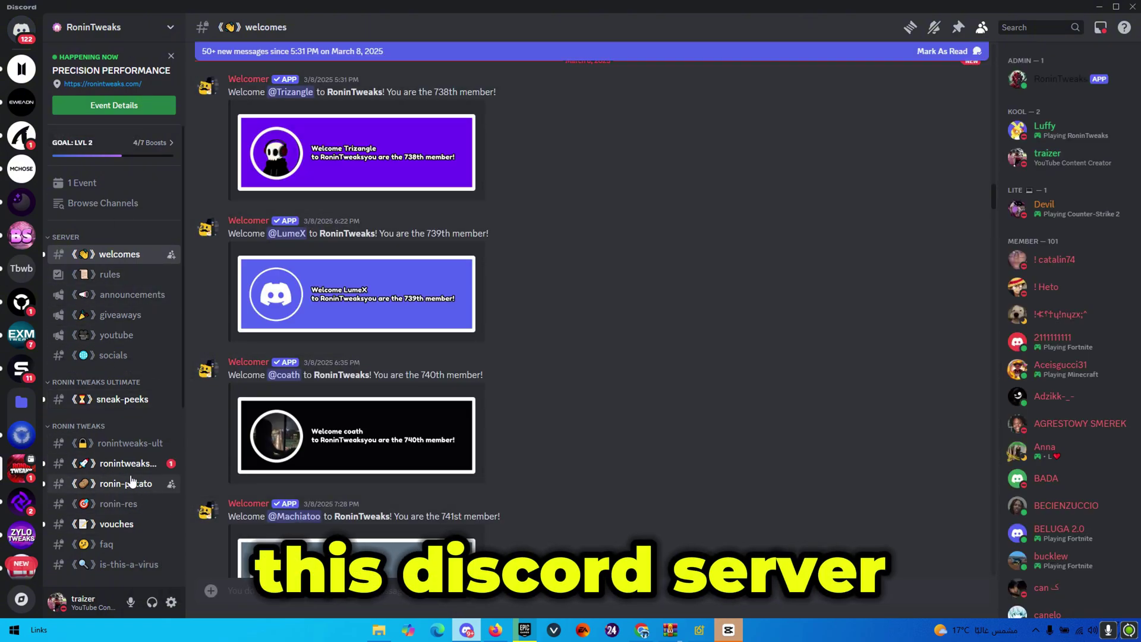
scroll(130, 479, down, 2)
scroll(130, 478, down, 2)
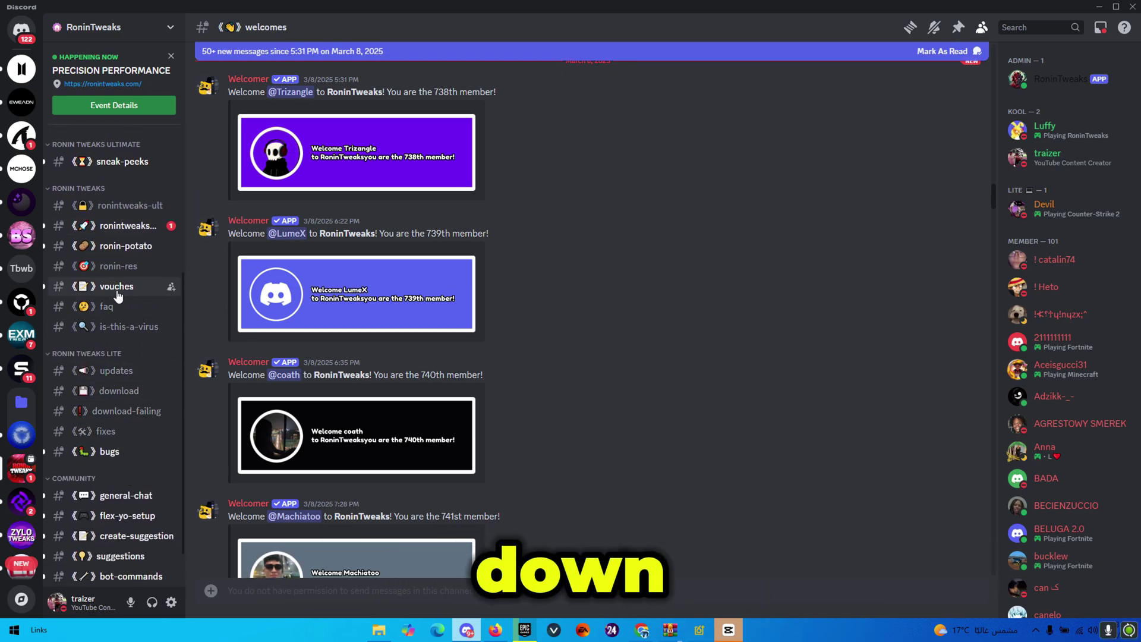
click(107, 371)
click(105, 391)
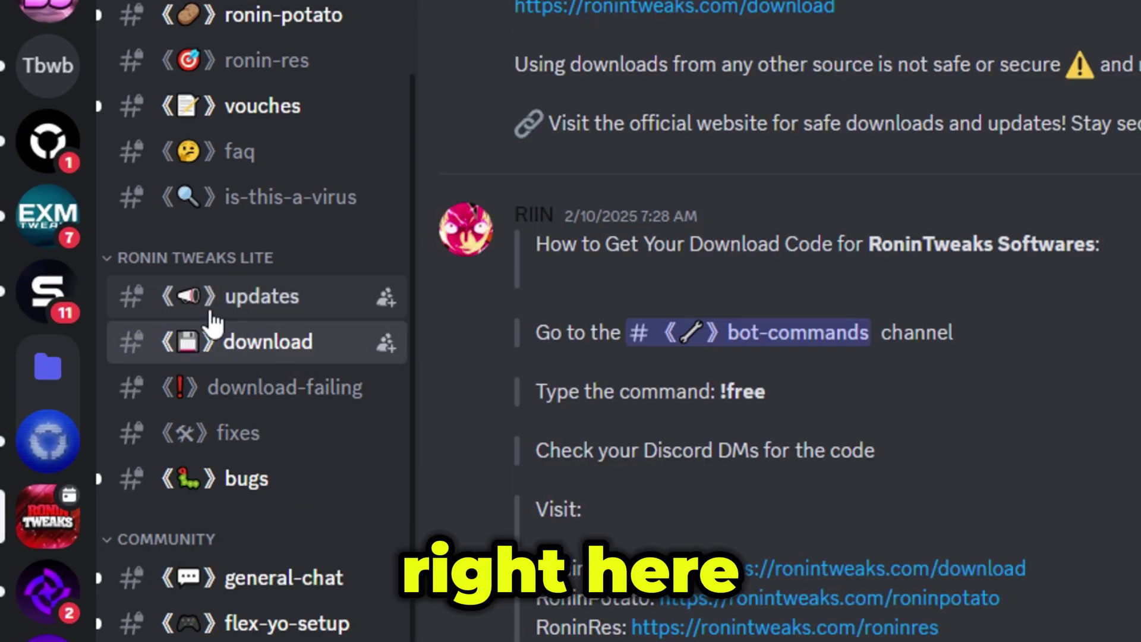
Step: Follow the RoninTweaksLITE link to ronintweaks.com/download in Firefox
drag(145, 414, 302, 417)
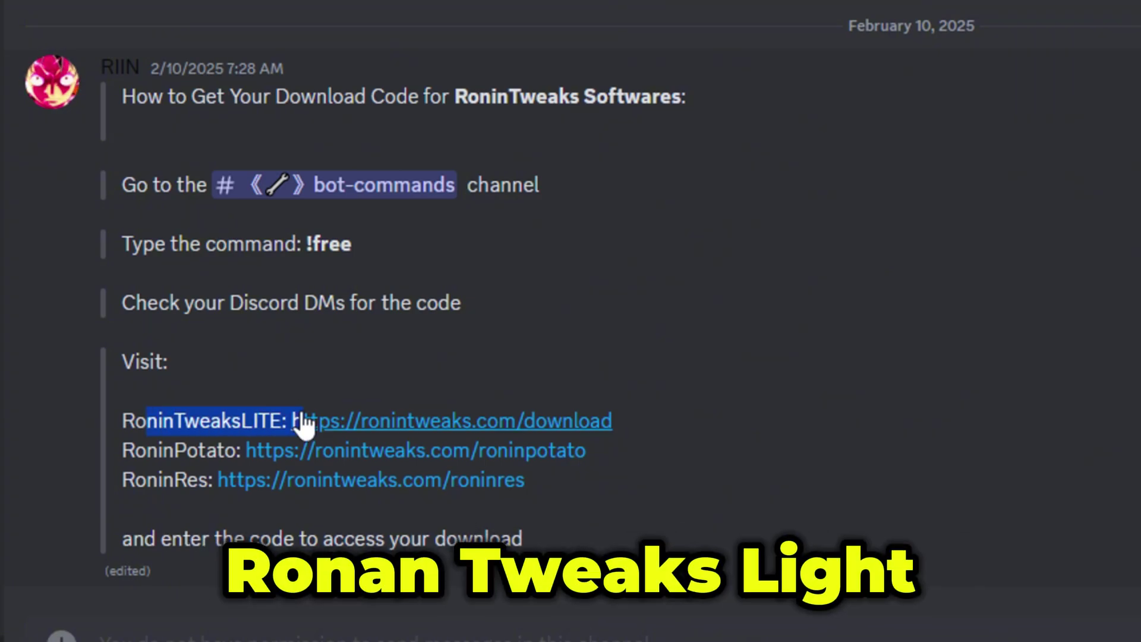
click(342, 424)
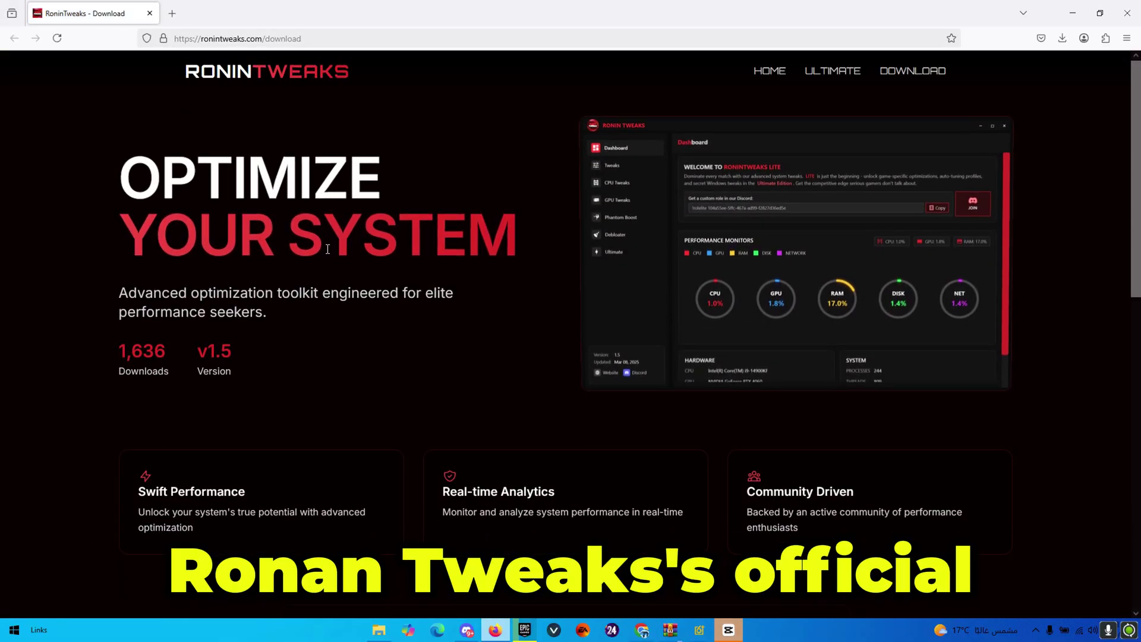
scroll(318, 238, down, 8)
scroll(319, 241, up, 8)
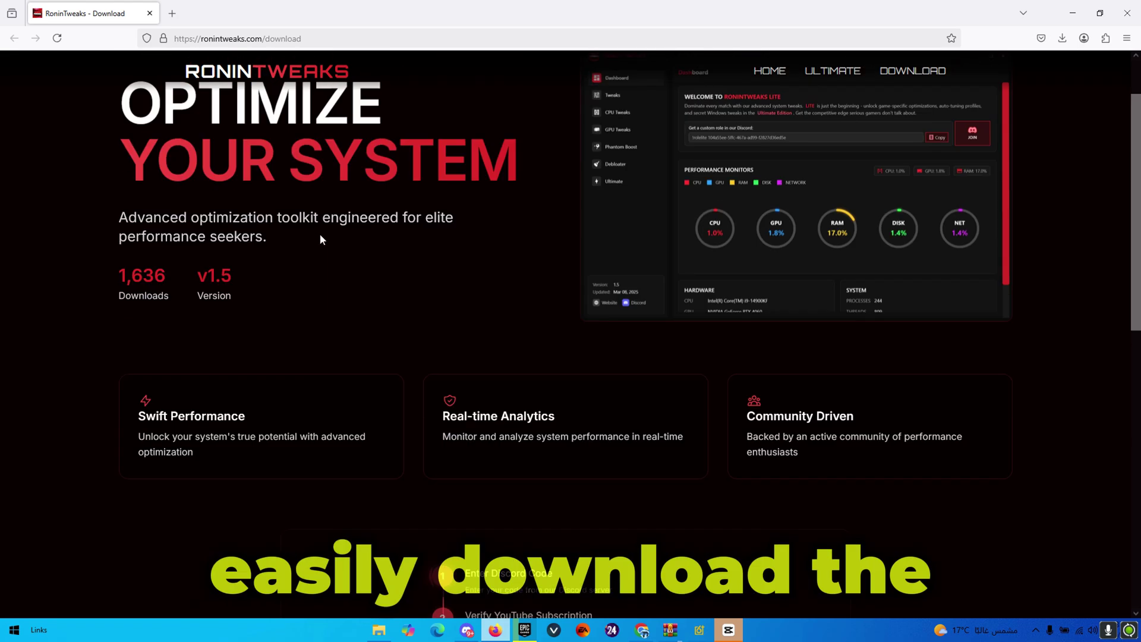
Step: Send !free in the #bot-commands channel to request a download code
key(alt+Tab)
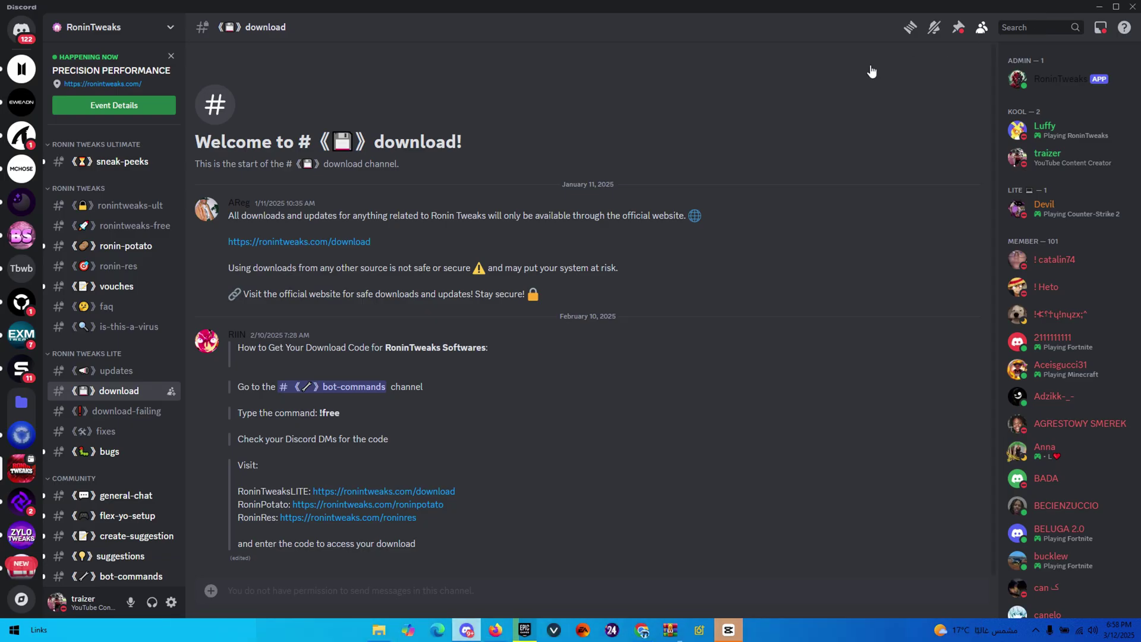
scroll(130, 318, down, 1)
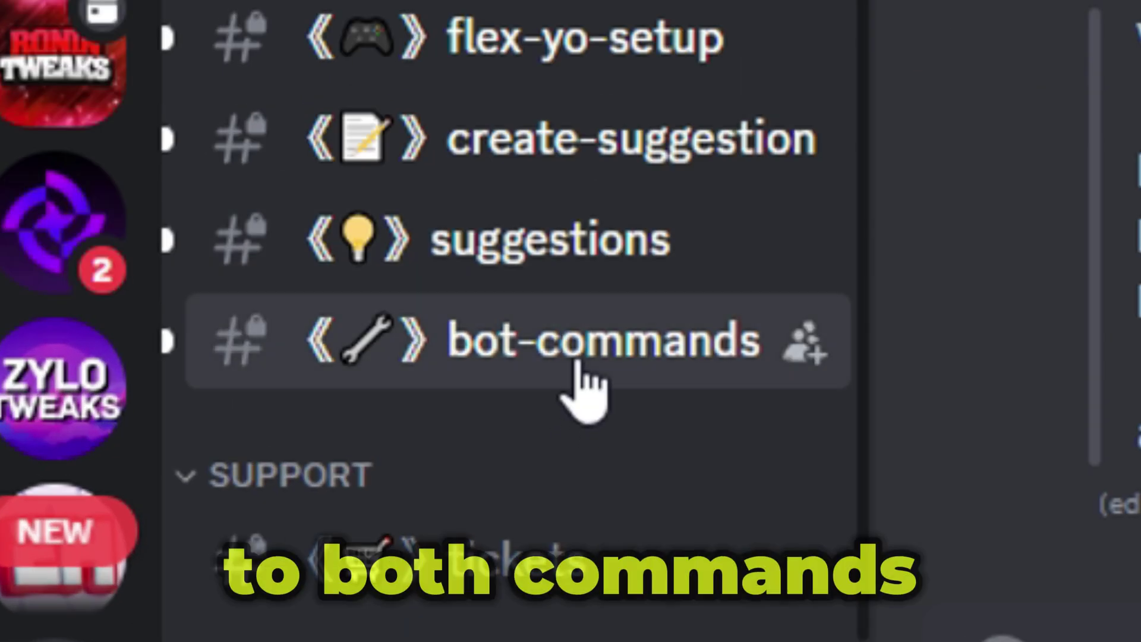
click(122, 528)
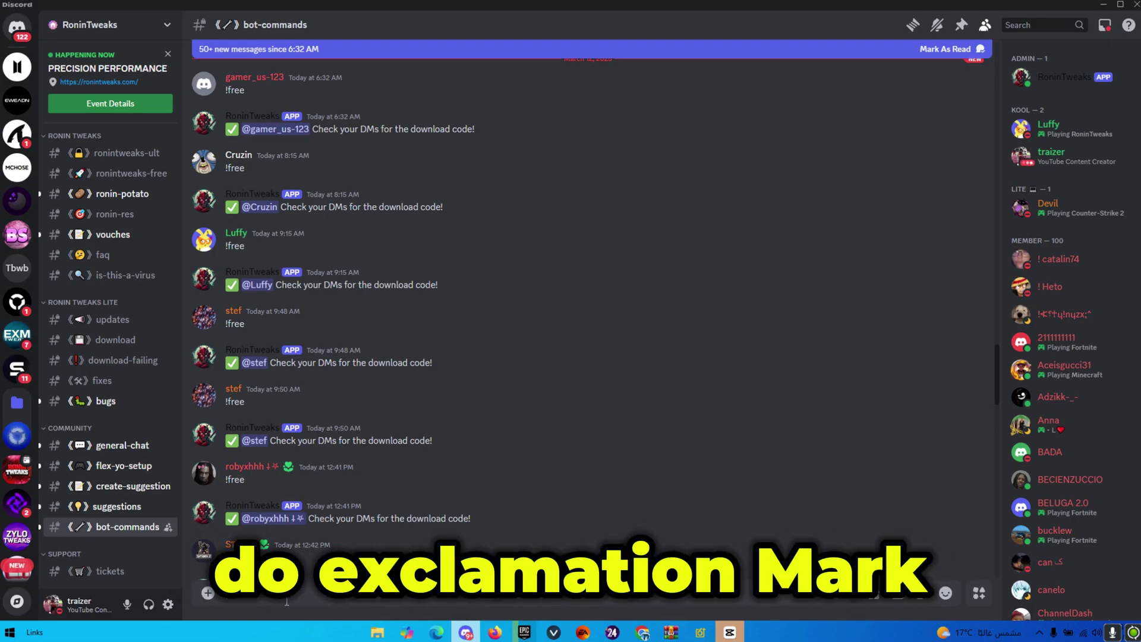
text(!free)
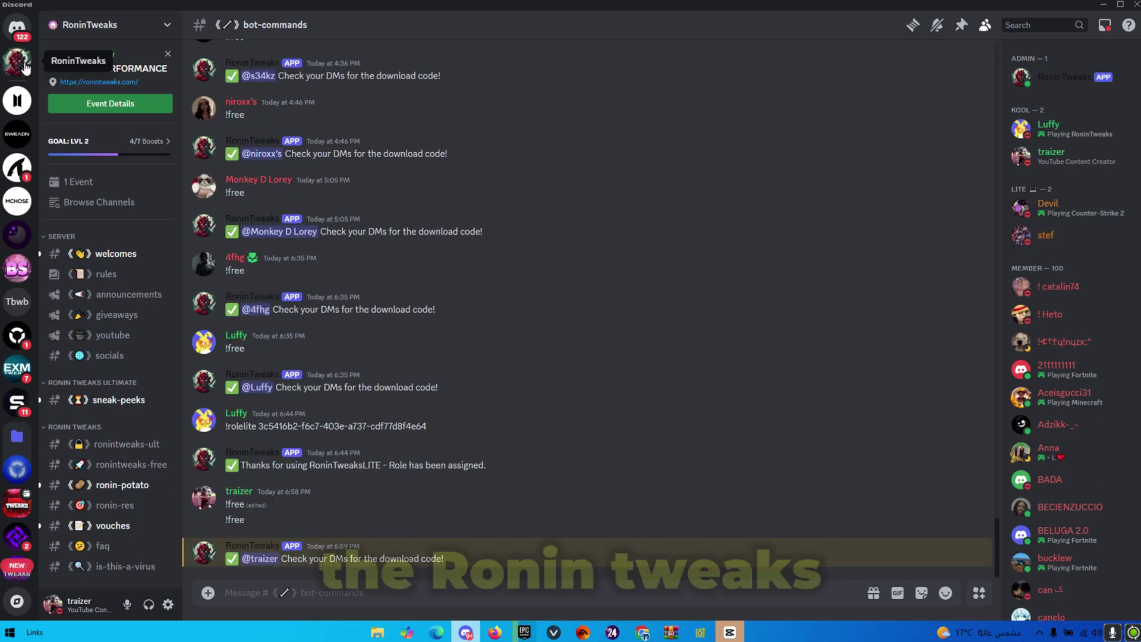
Step: Copy the newest download code from the RoninTweaks bot's direct message
click(17, 61)
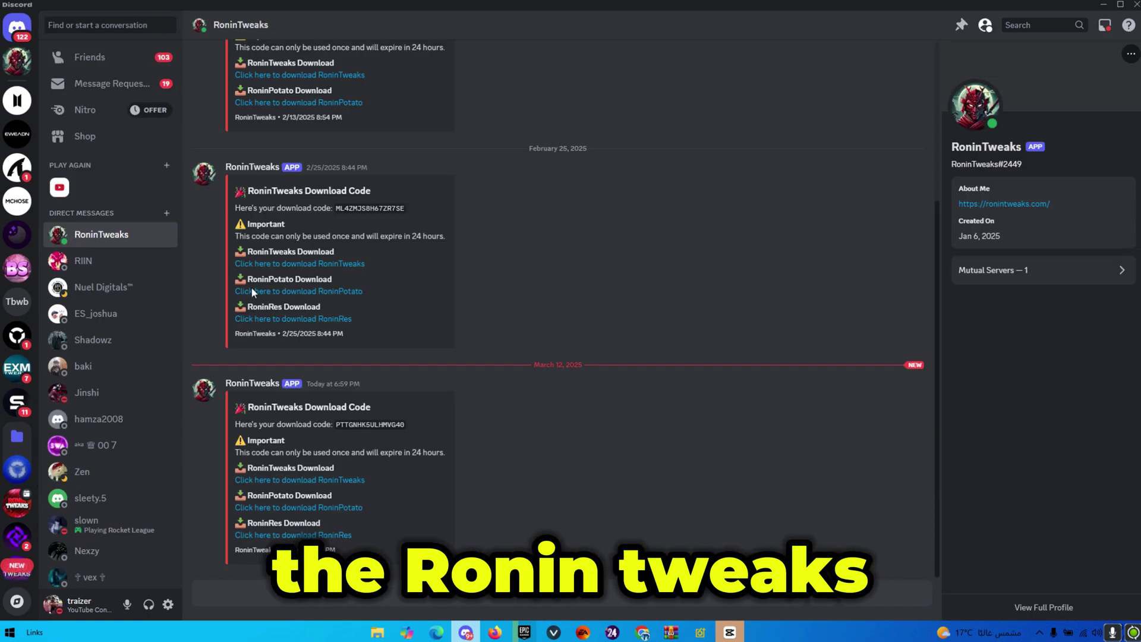
right_click(354, 425)
click(377, 350)
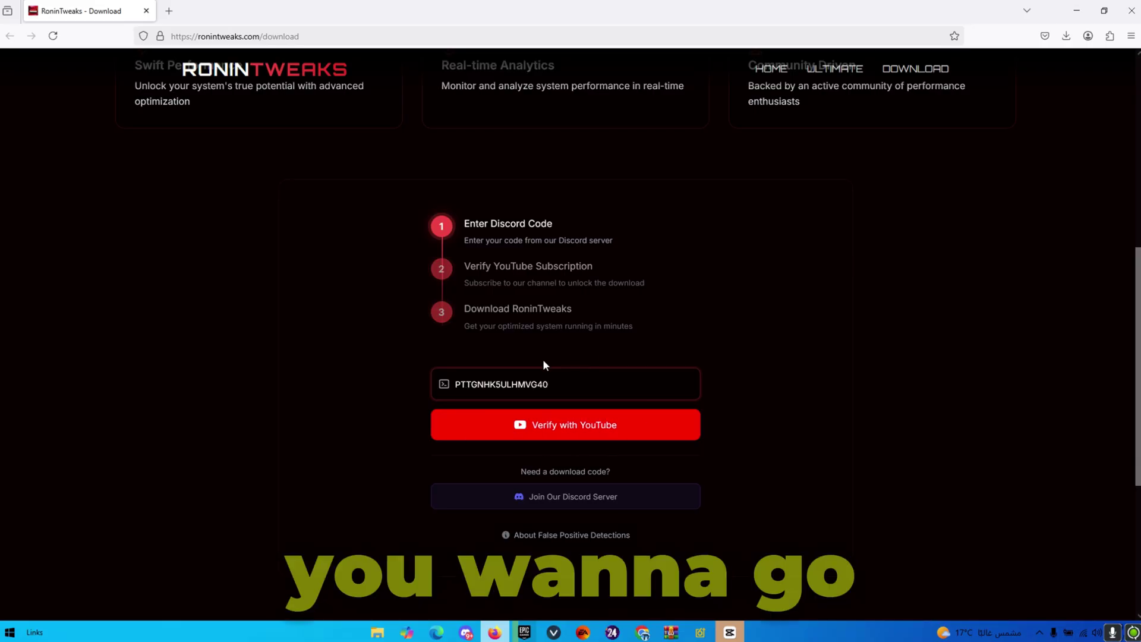
Step: Verify the code with YouTube and download RoninTweaksLiteInstaller.exe
click(520, 421)
double_click(581, 275)
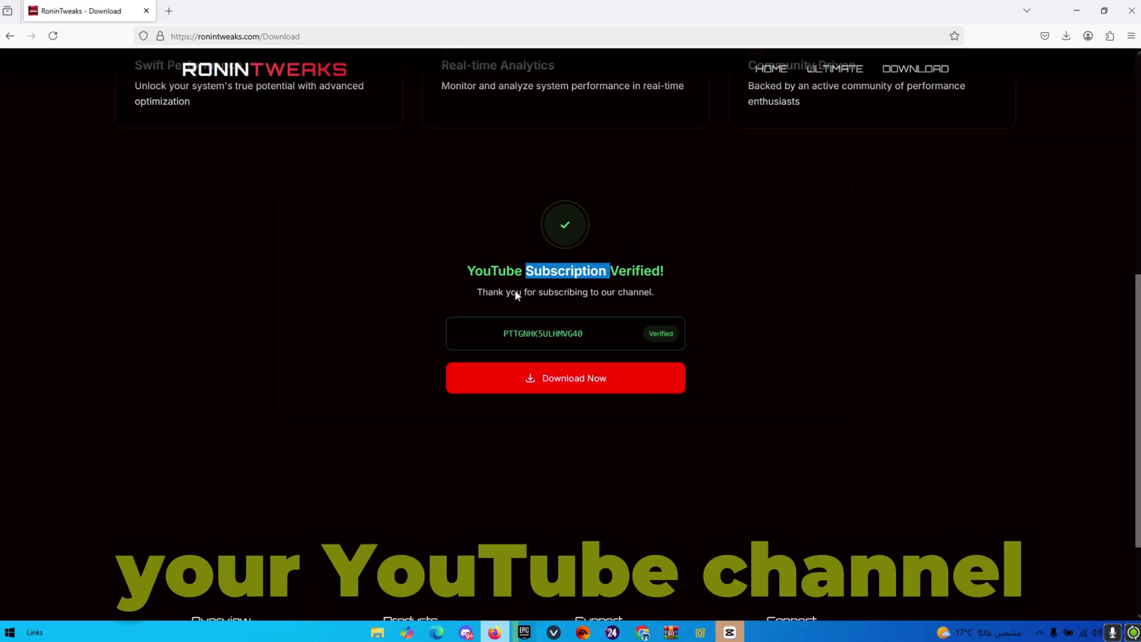
click(511, 296)
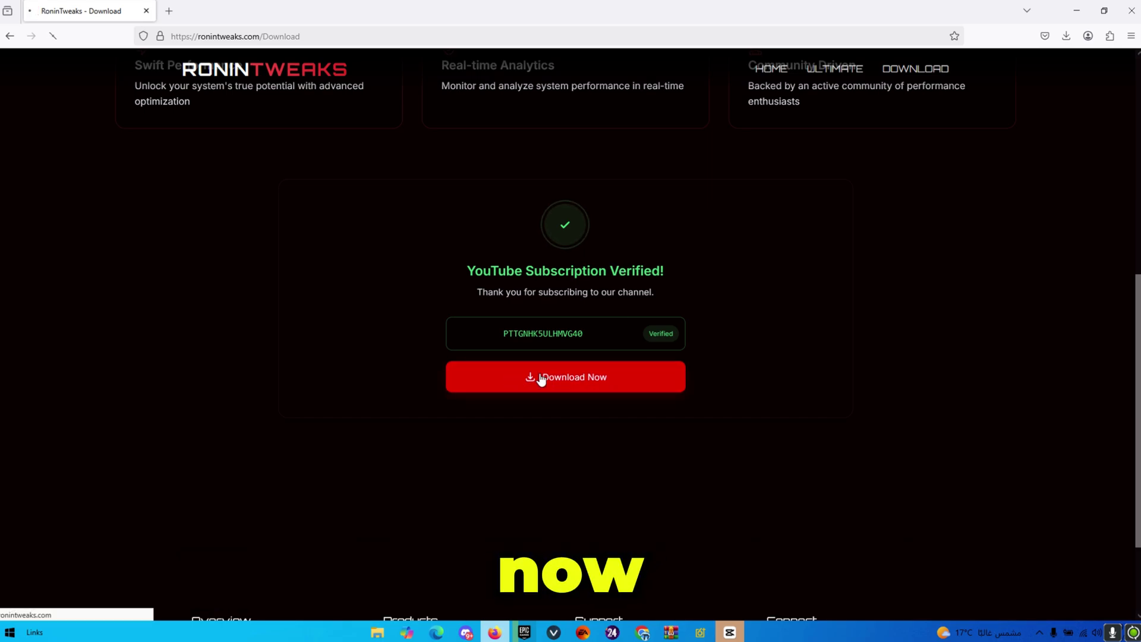
click(541, 378)
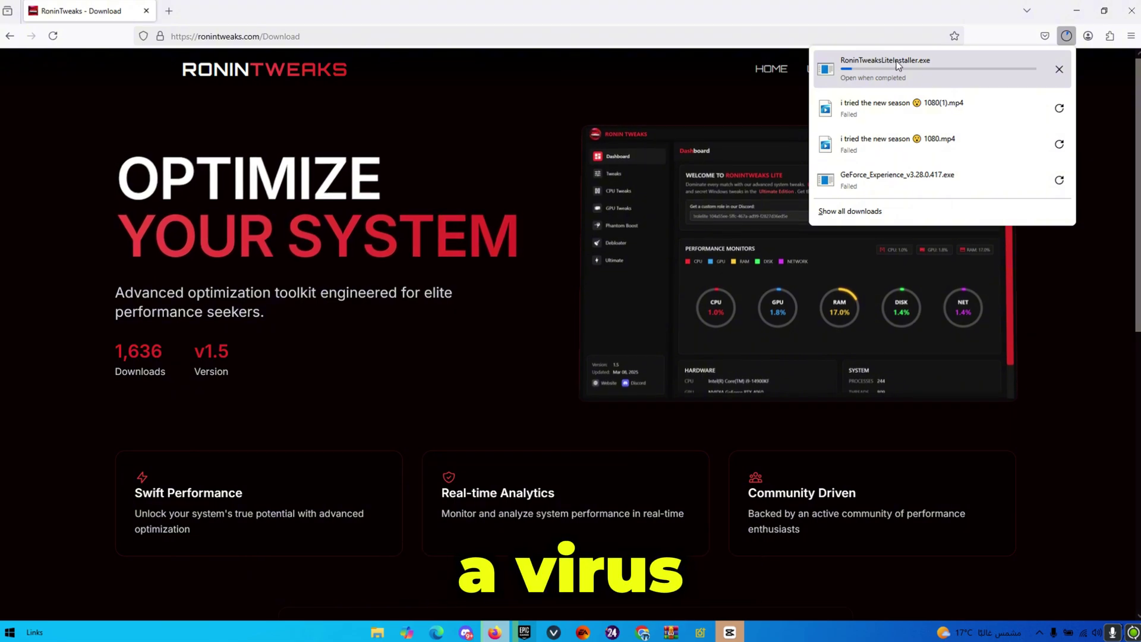
key(alt+Tab)
Step: Run RoninTweaksLiteInstaller.exe, allowing it past SmartScreen and UAC, and install RoninTweaks Lite
scroll(291, 332, down, 5)
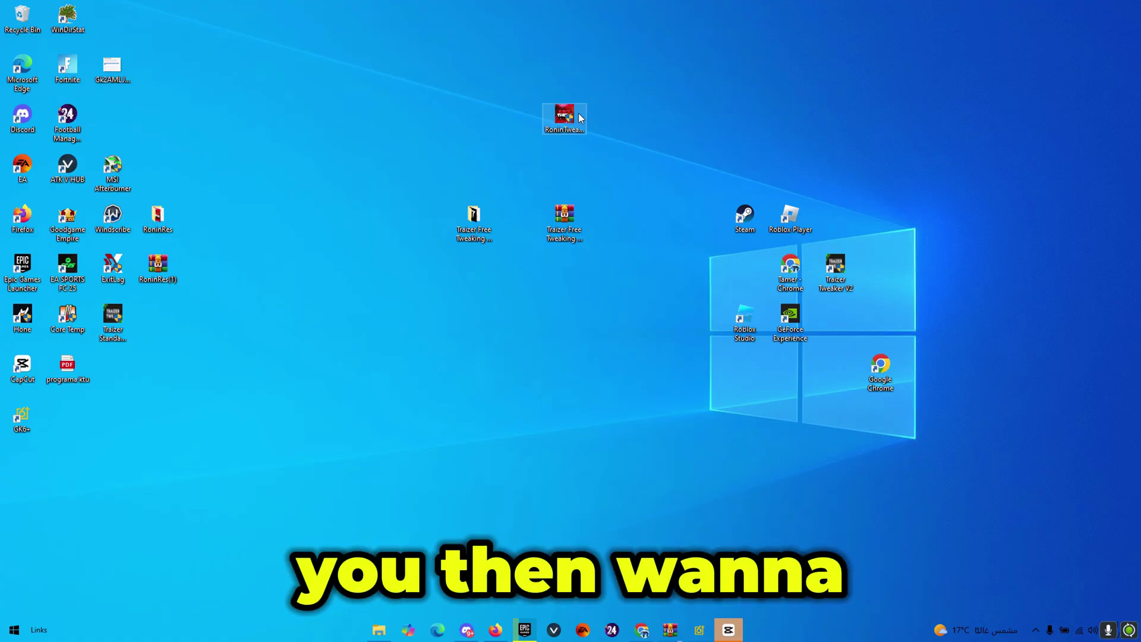
drag(509, 314, 489, 334)
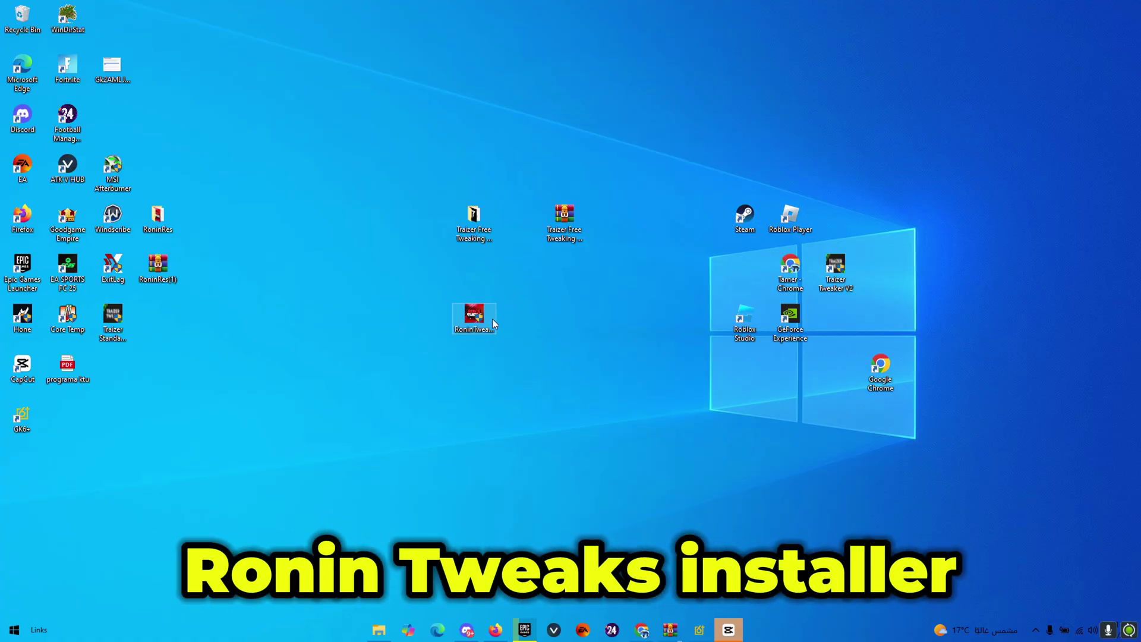
double_click(491, 321)
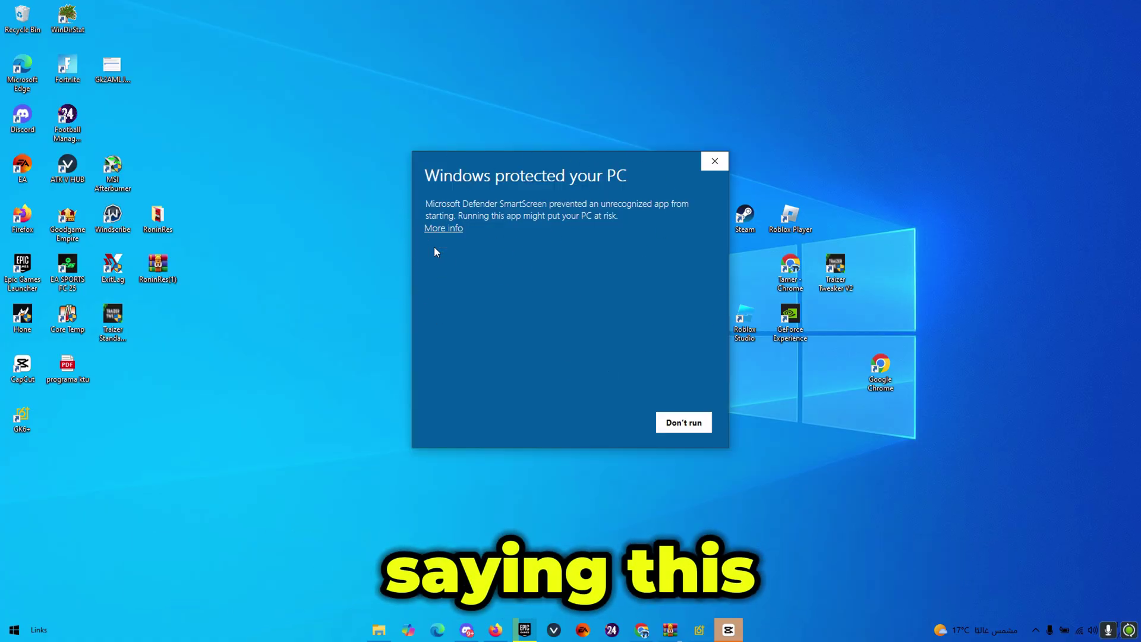
click(443, 229)
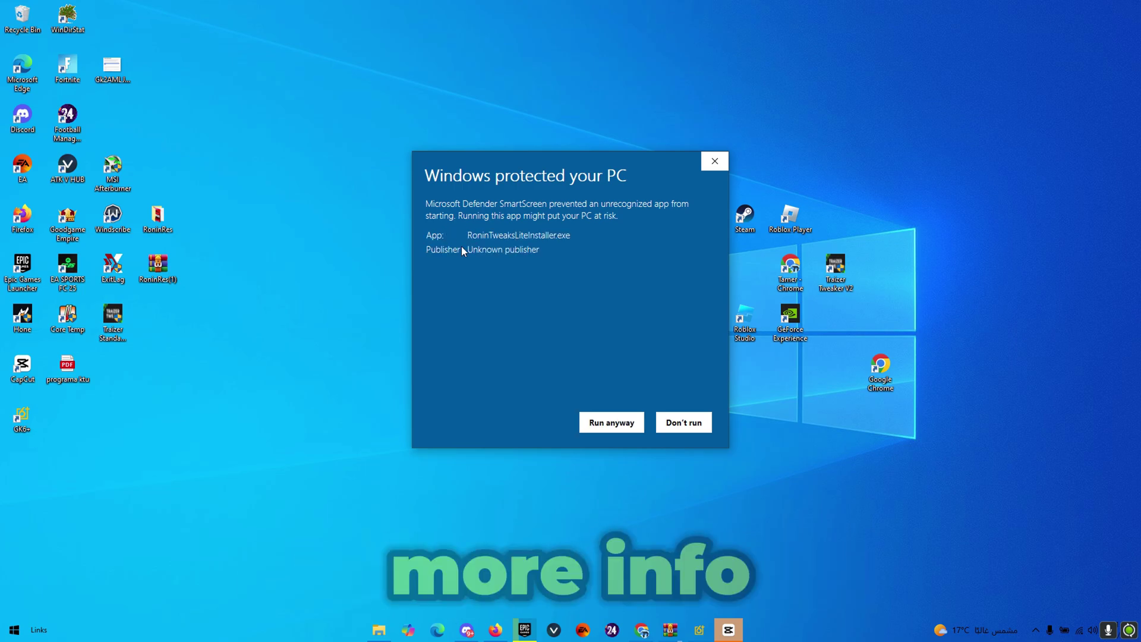
click(618, 424)
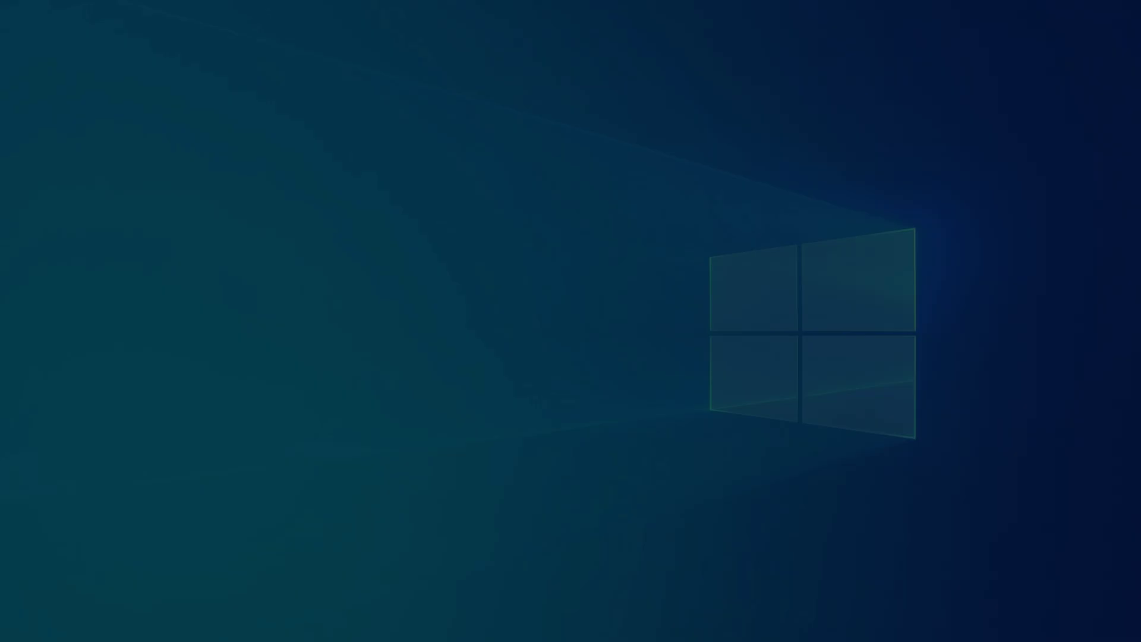
click(458, 402)
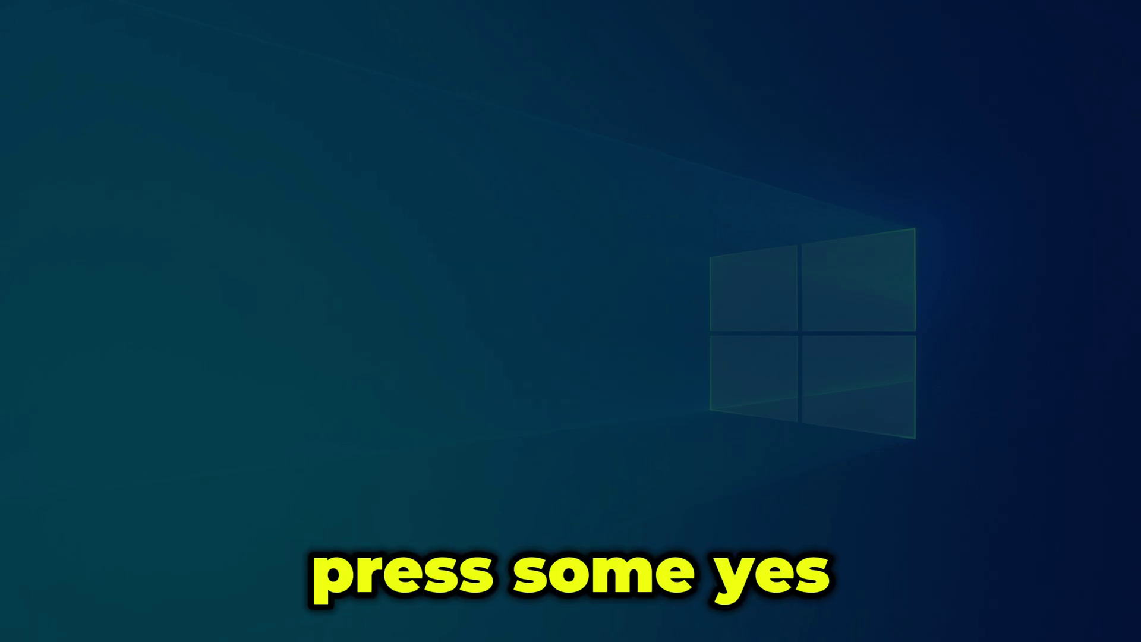
click(458, 399)
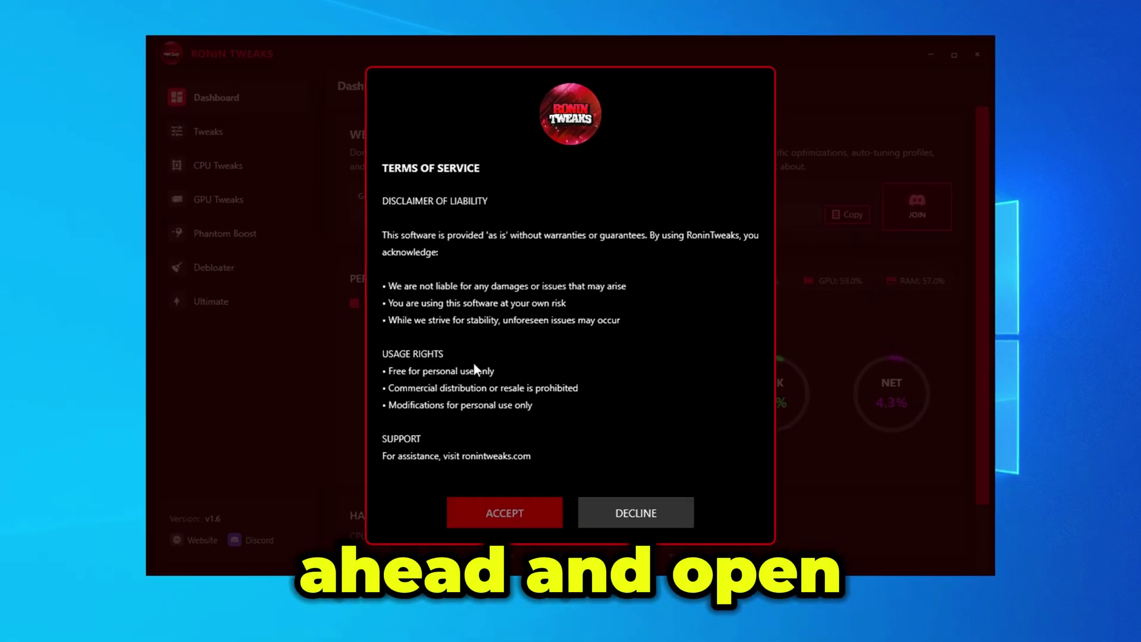
Step: Accept the terms of service, create a system restore point, and skip the welcome tour
click(507, 504)
click(494, 392)
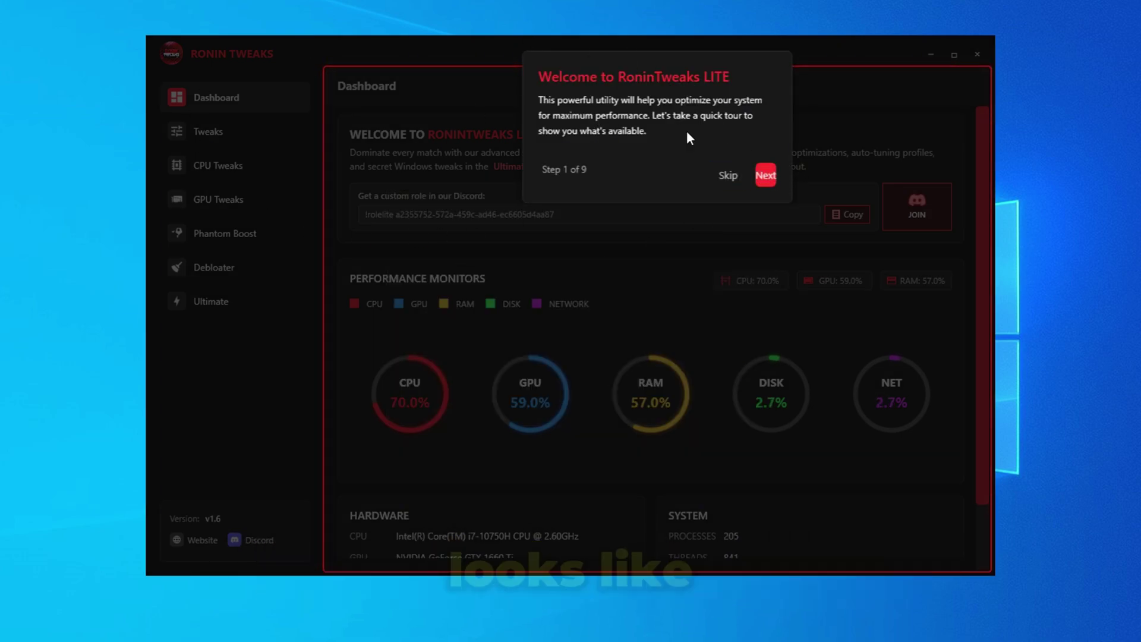
click(765, 176)
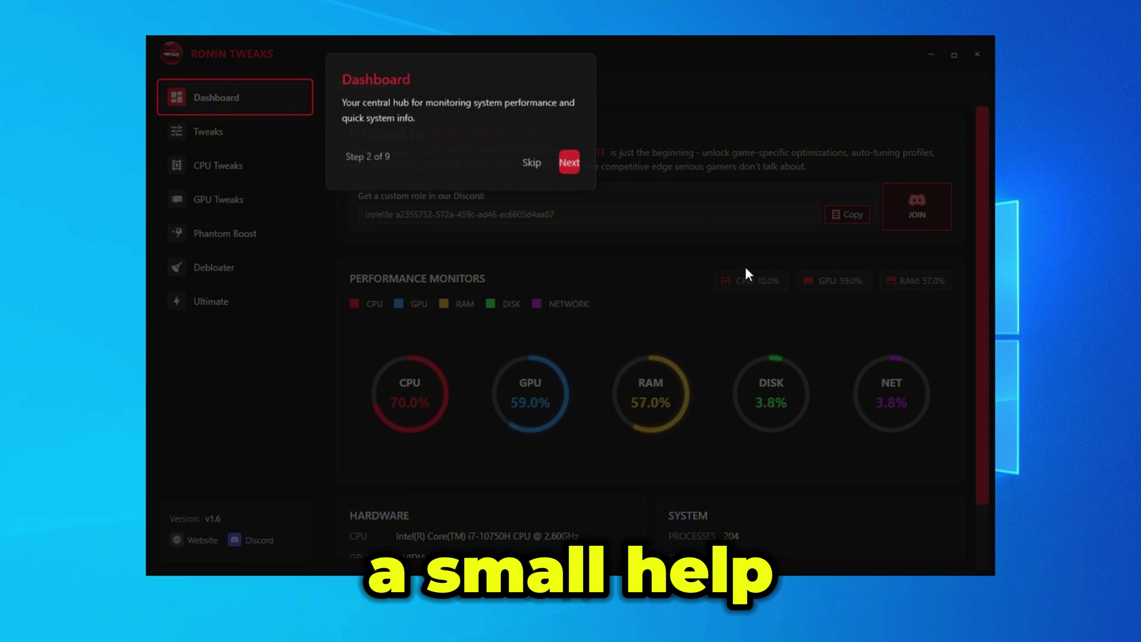
click(569, 166)
click(532, 172)
scroll(415, 310, down, 2)
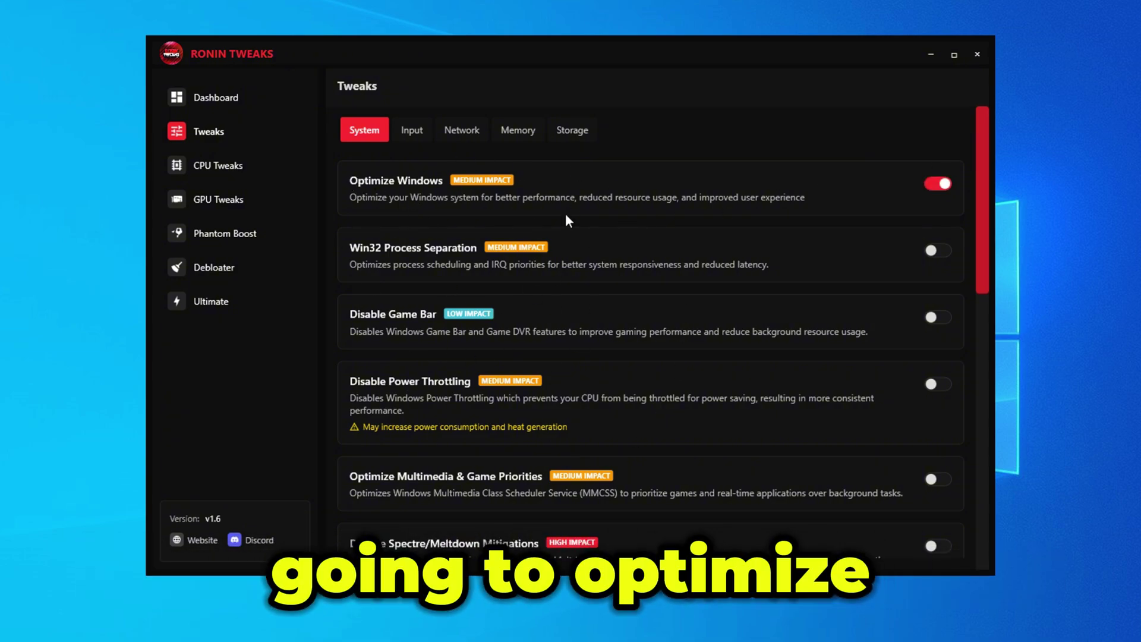
Step: Switch on Win32 Process Separation, Disable Game Bar, Multimedia & Game Priorities and Spectre/Meltdown Mitigations
click(933, 252)
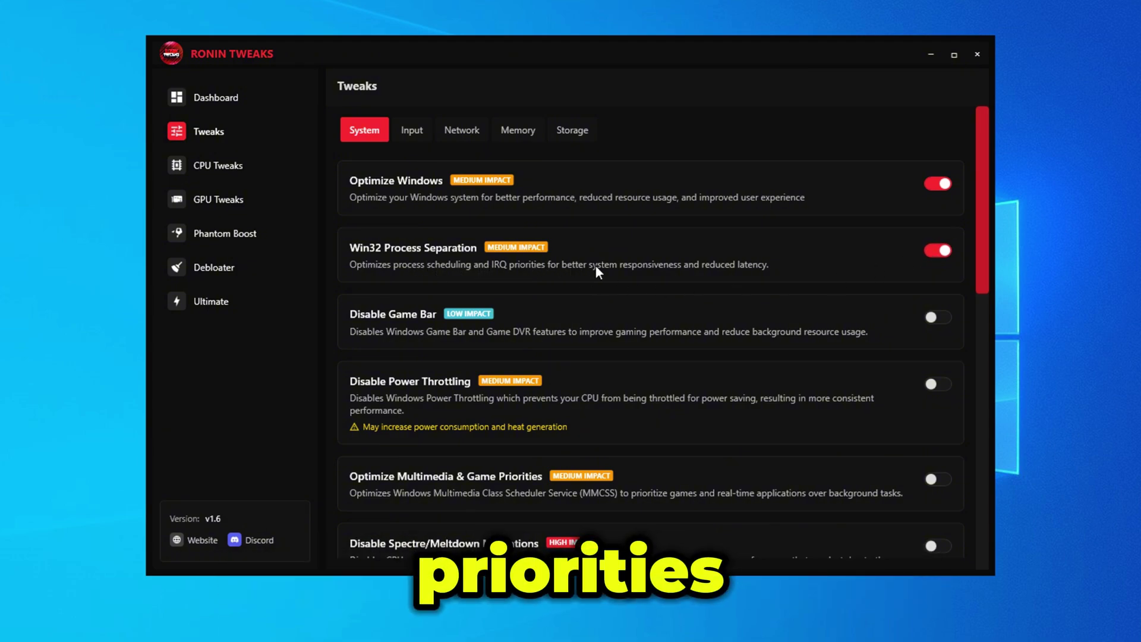
click(936, 317)
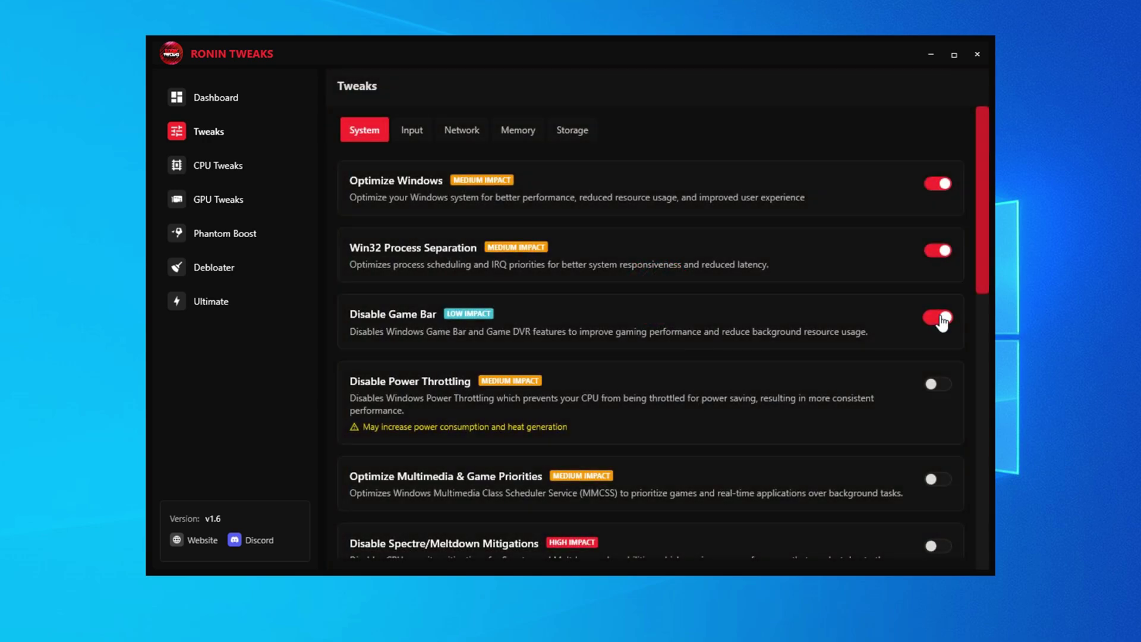
scroll(402, 263, down, 1)
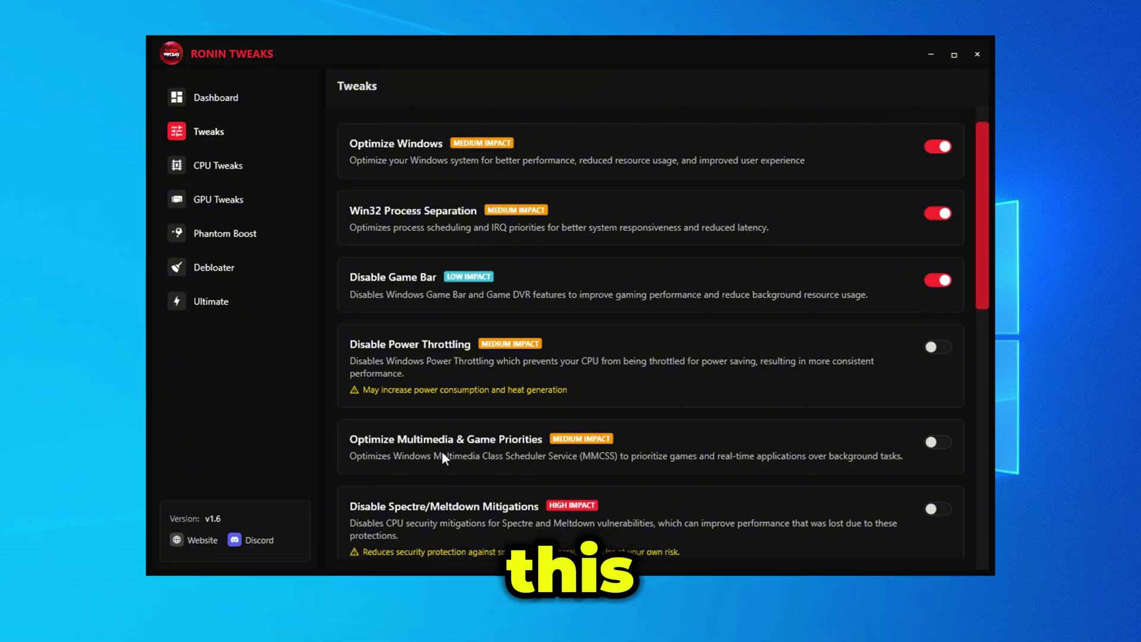
click(930, 442)
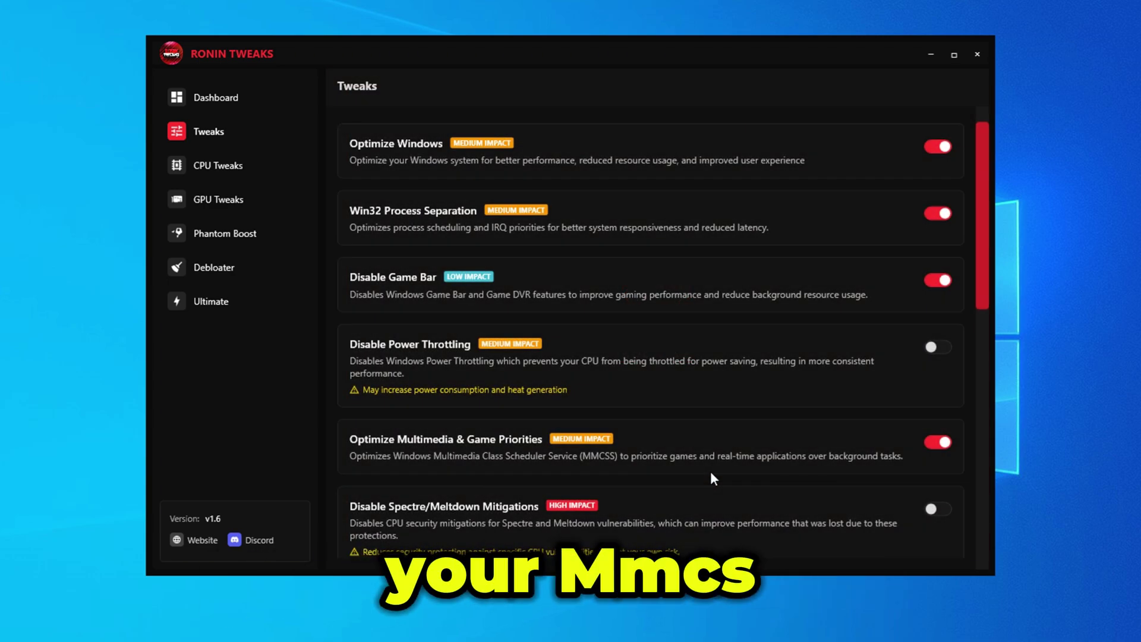
scroll(710, 473, down, 1)
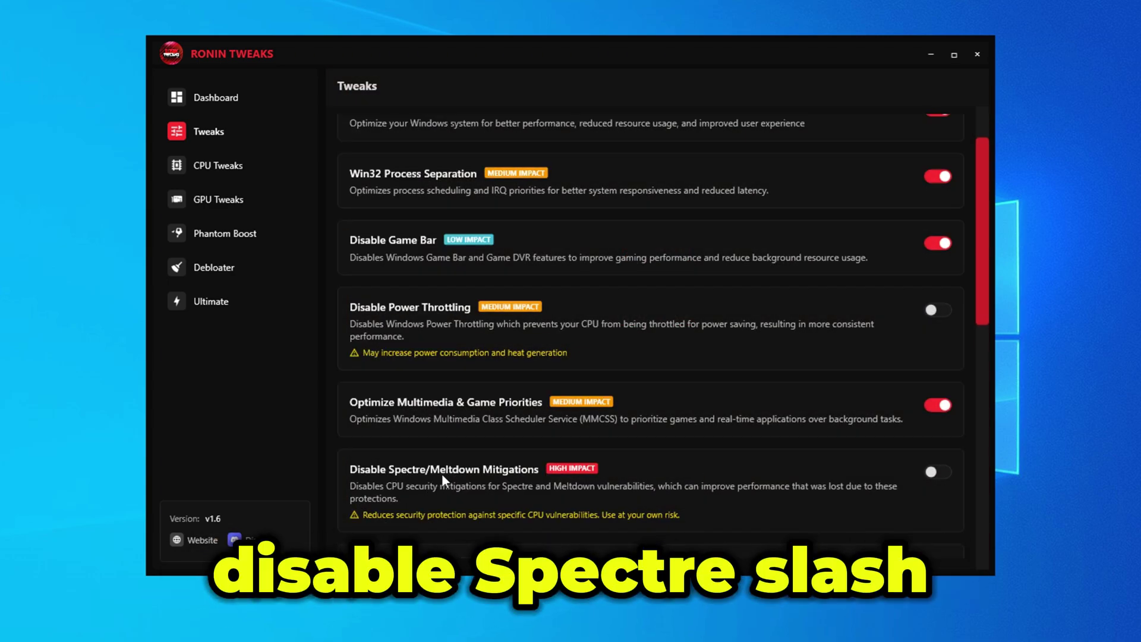
click(937, 472)
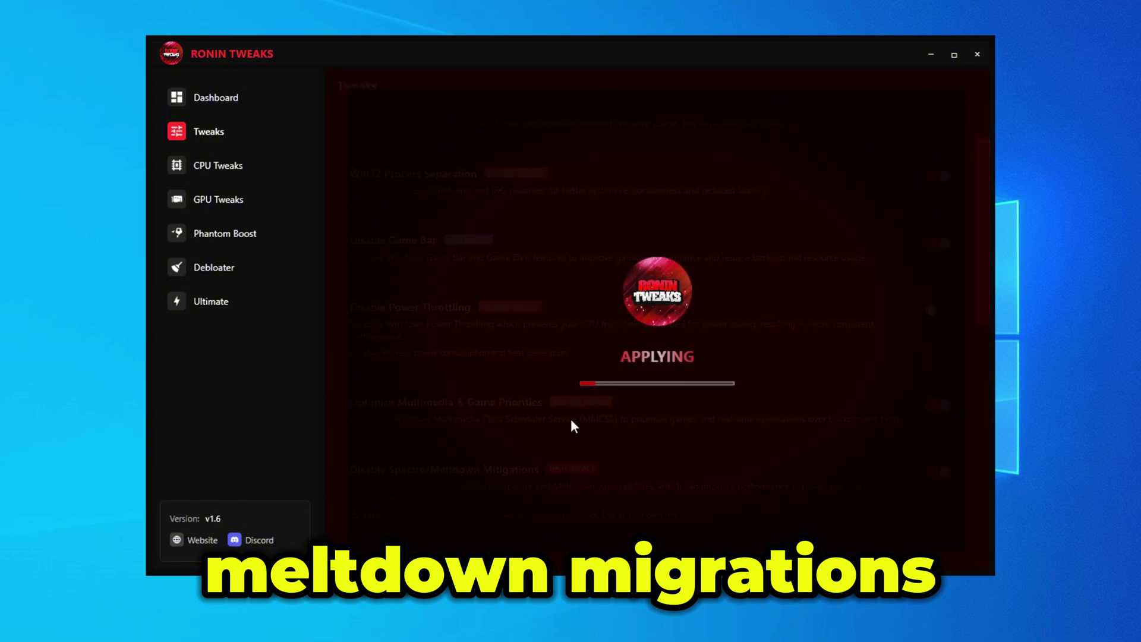
scroll(536, 403, down, 1)
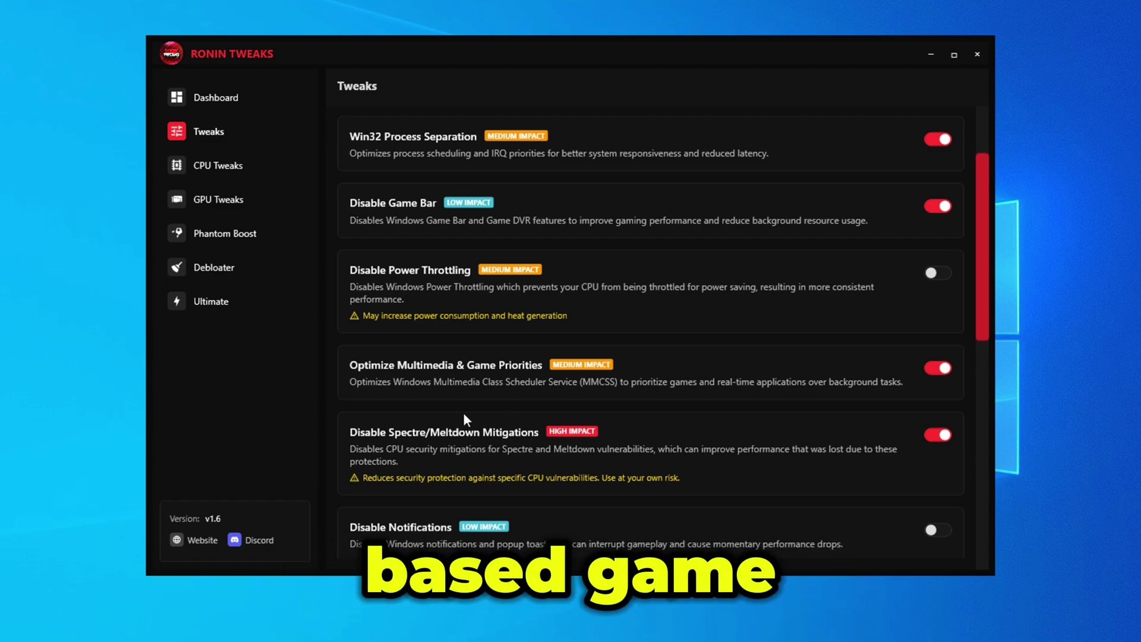
scroll(460, 416, down, 6)
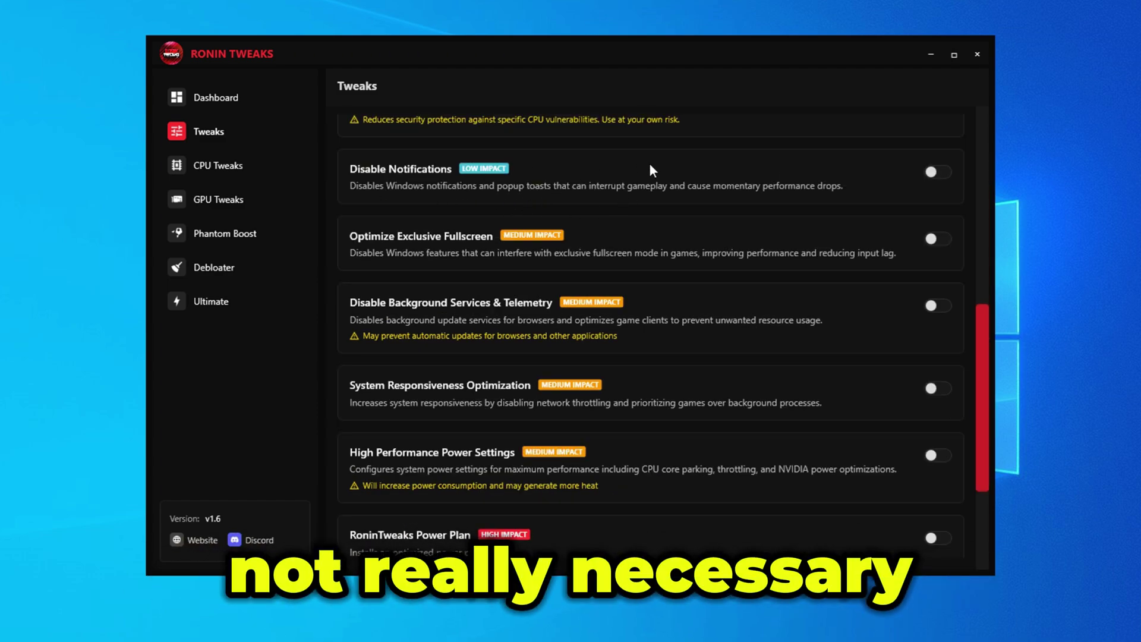
Step: Enable Exclusive Fullscreen, System Responsiveness, Disable HPET and Timer Resolution tweaks, leaving background services unchanged
click(928, 239)
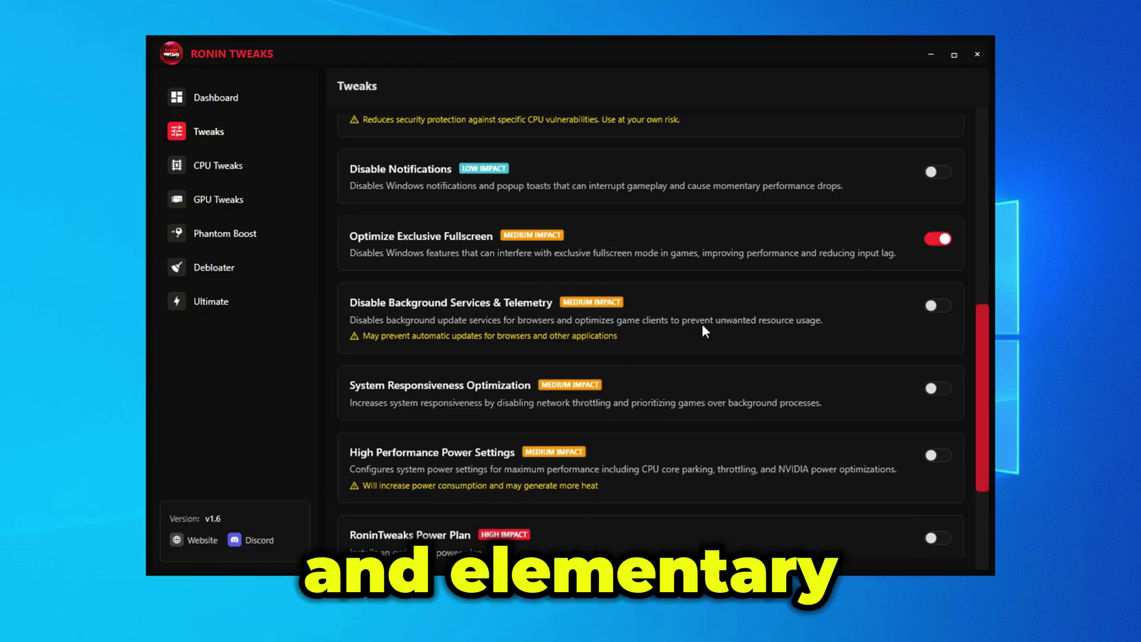
click(935, 305)
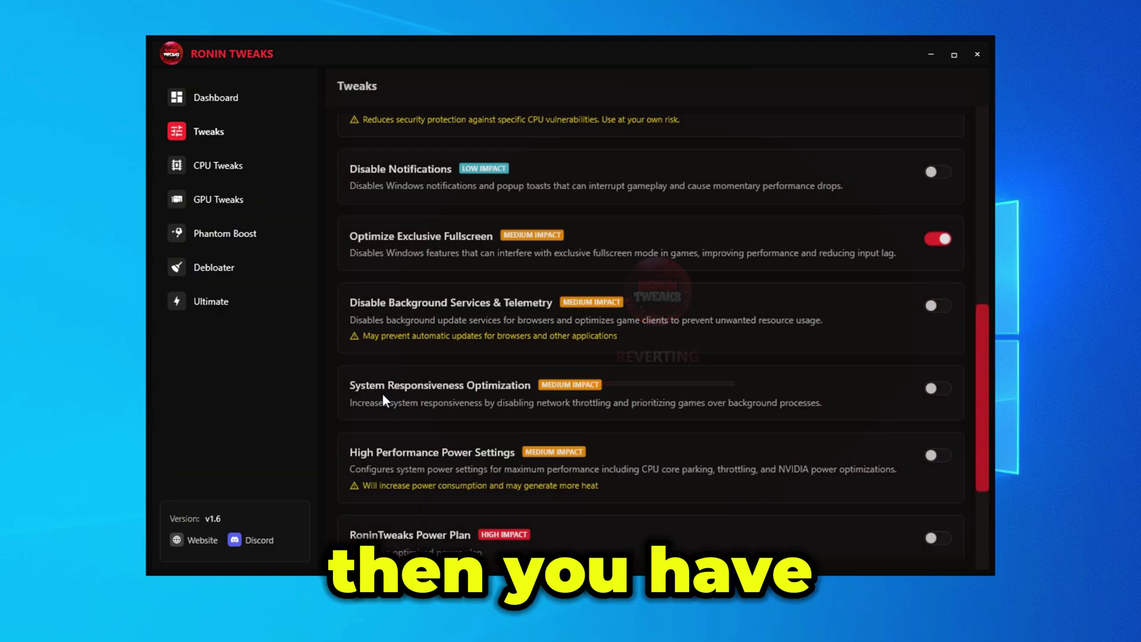
click(936, 388)
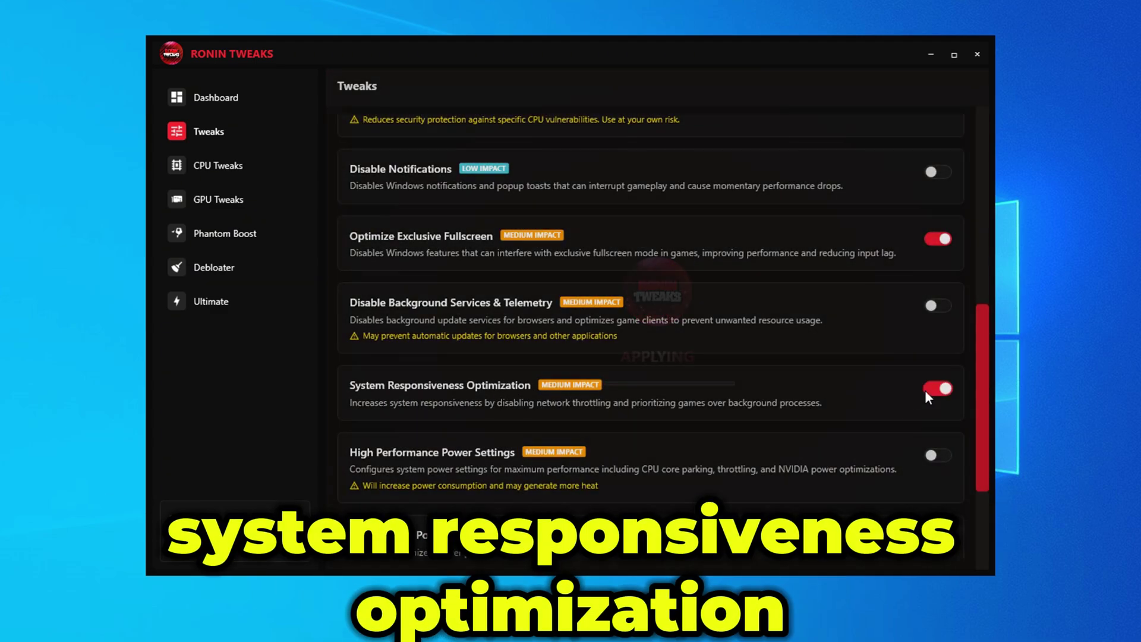
scroll(441, 449, down, 3)
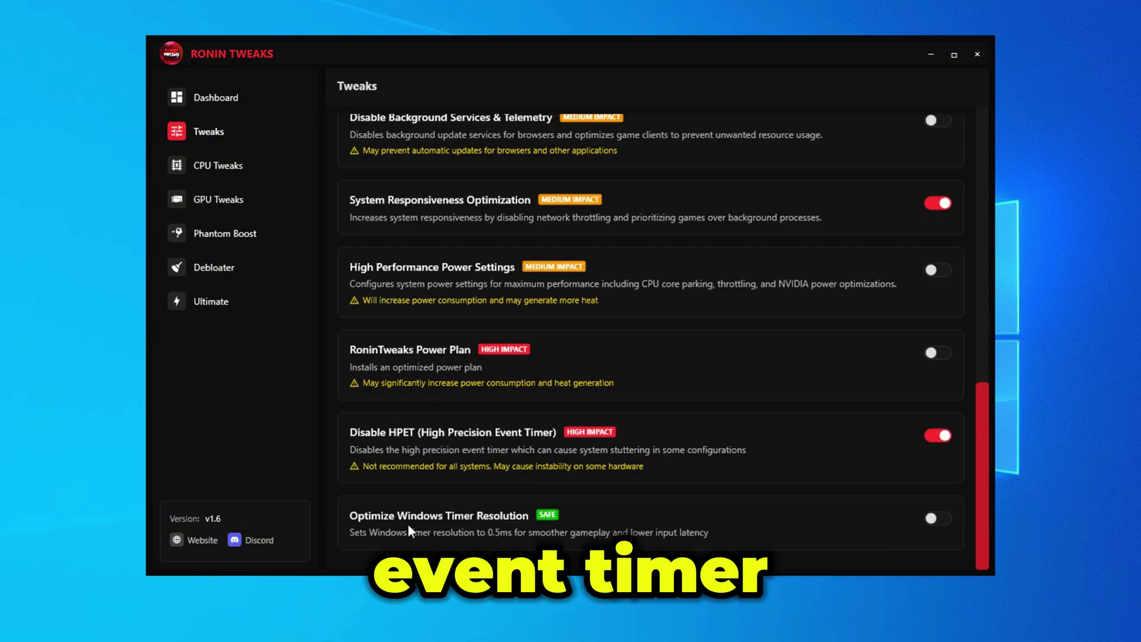
click(933, 521)
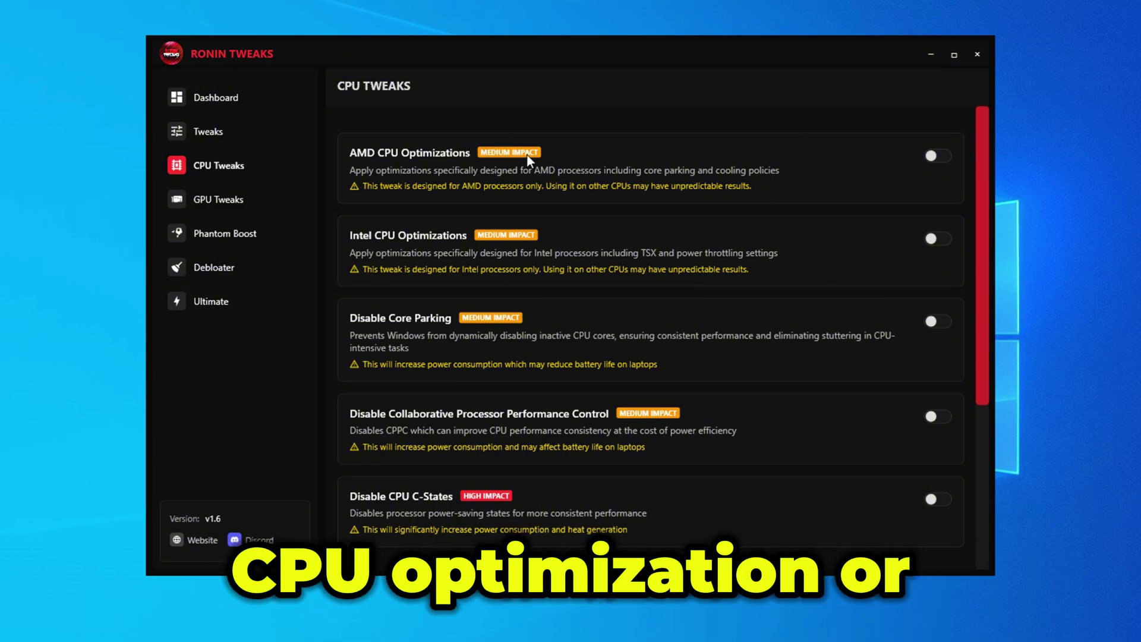
Step: Review the CPU Tweaks, leaving them all off, then go to the GPU Tweaks page
scroll(618, 483, down, 4)
scroll(640, 477, up, 5)
scroll(629, 479, down, 5)
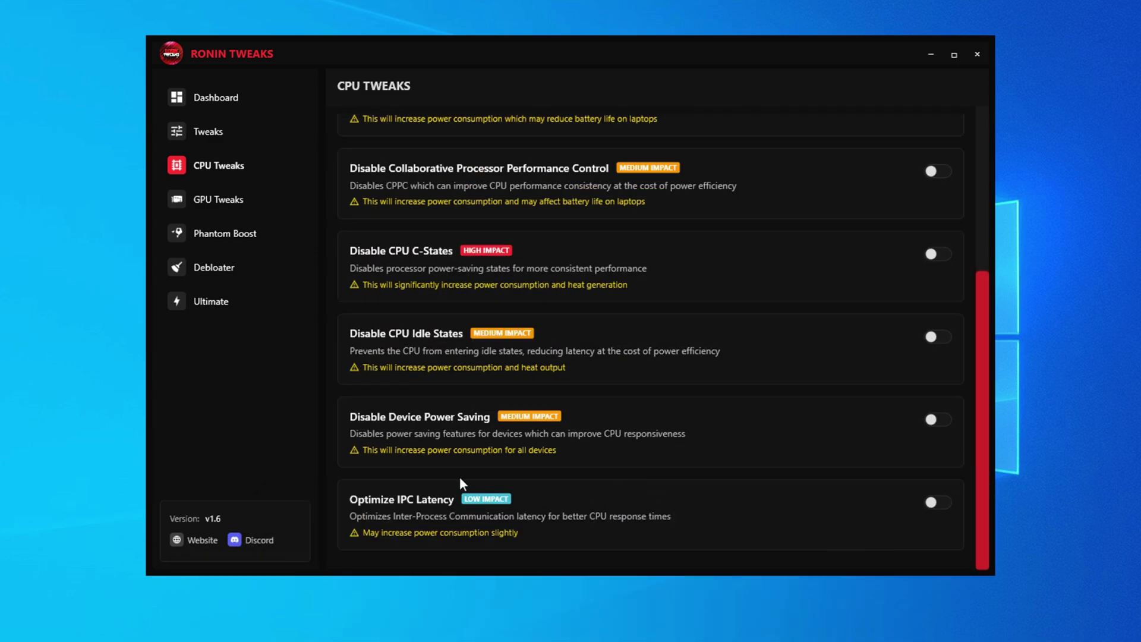
click(218, 199)
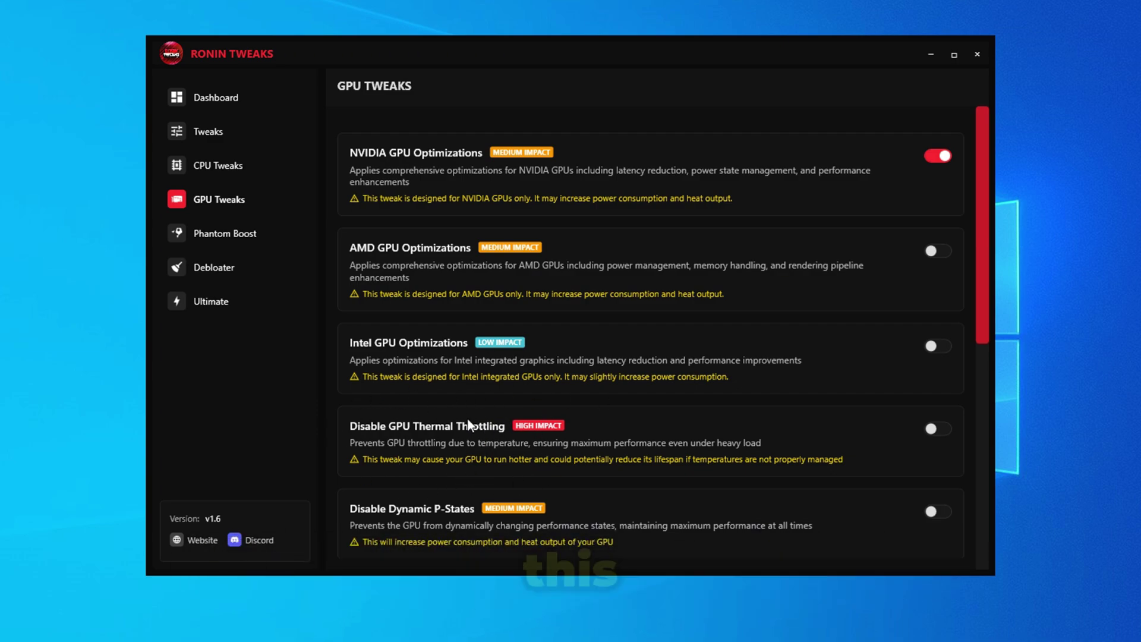
Step: Turn on Disable Dynamic P-States and Optimize Shader Cache, then go to Phantom Boost
scroll(469, 452, down, 1)
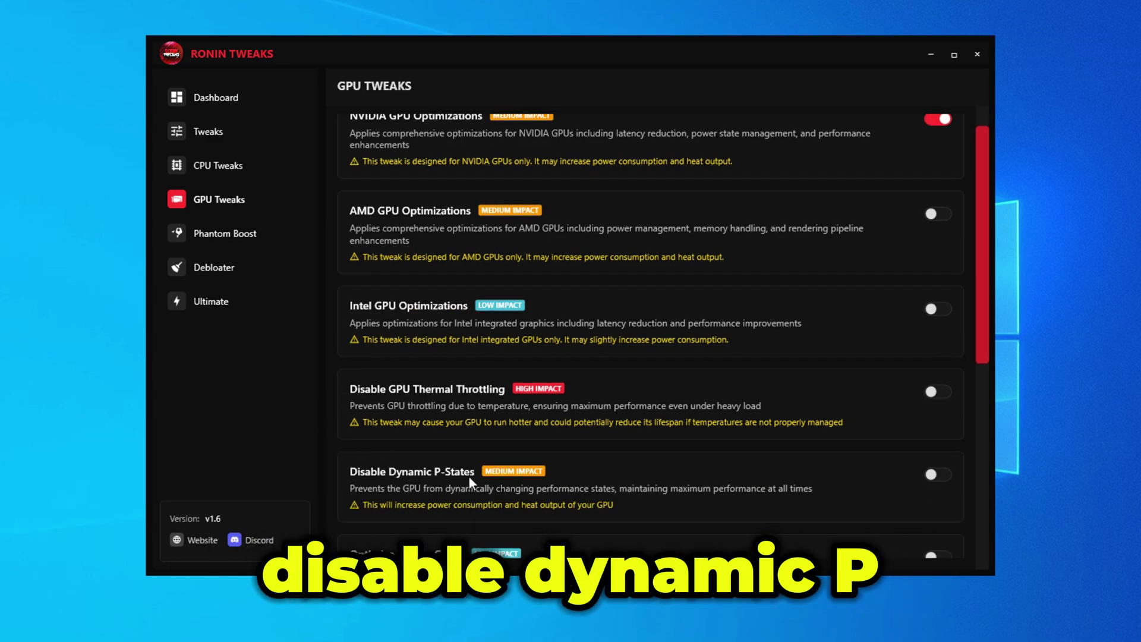
click(941, 476)
scroll(380, 515, down, 1)
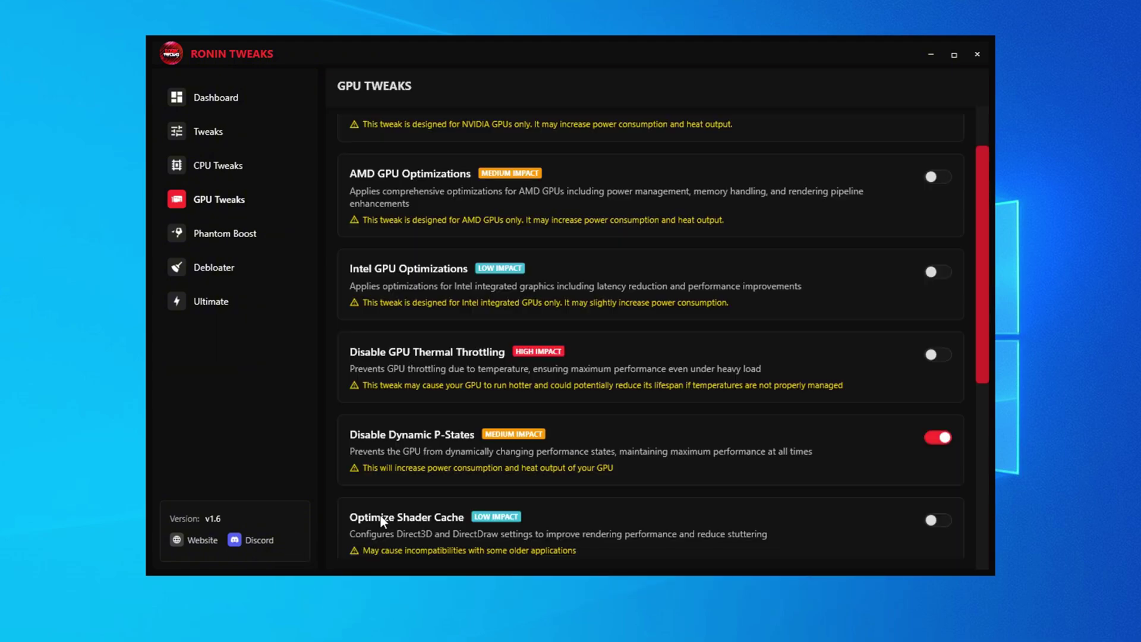
click(943, 523)
click(226, 233)
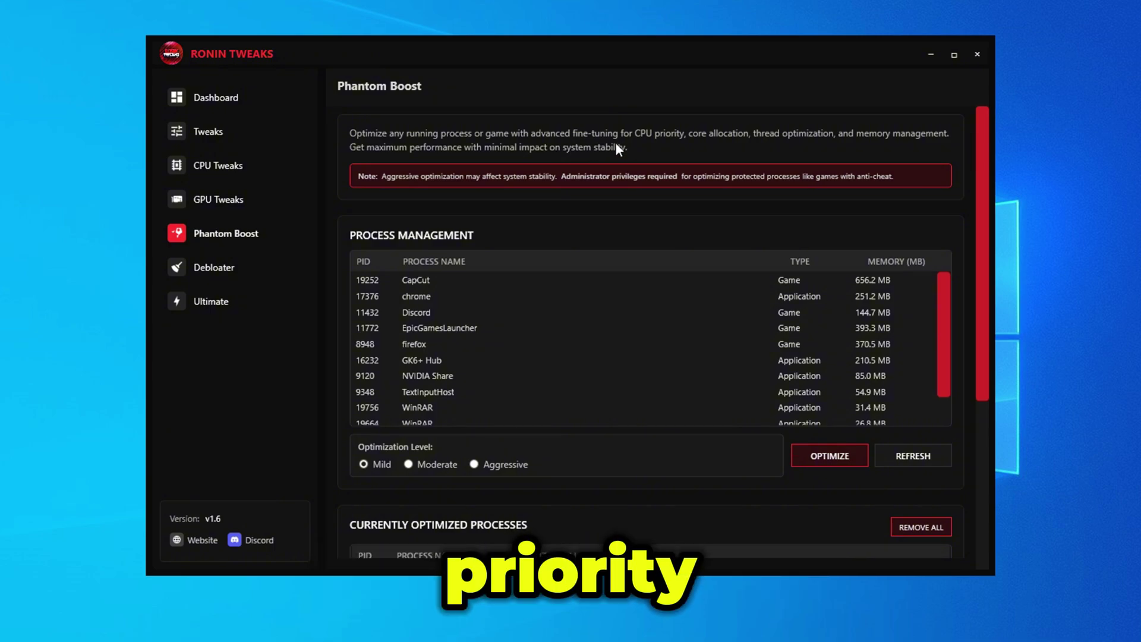
Step: Select the CapCut process and optimize it with Phantom Boost at the Aggressive level
scroll(499, 332, down, 1)
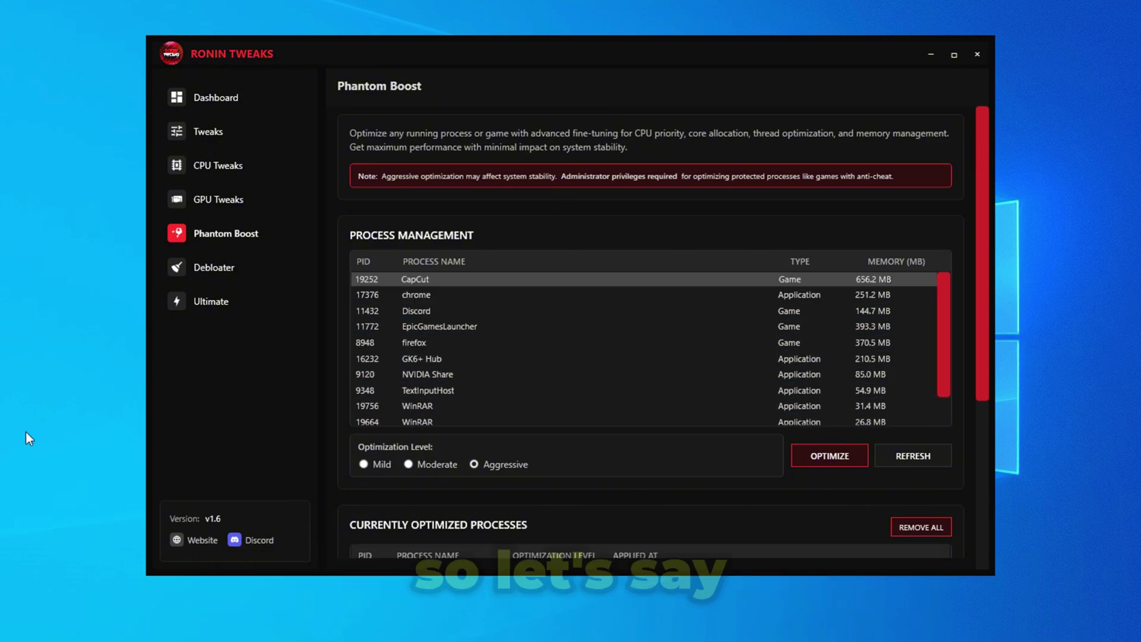
scroll(517, 360, down, 1)
scroll(458, 332, up, 1)
click(442, 280)
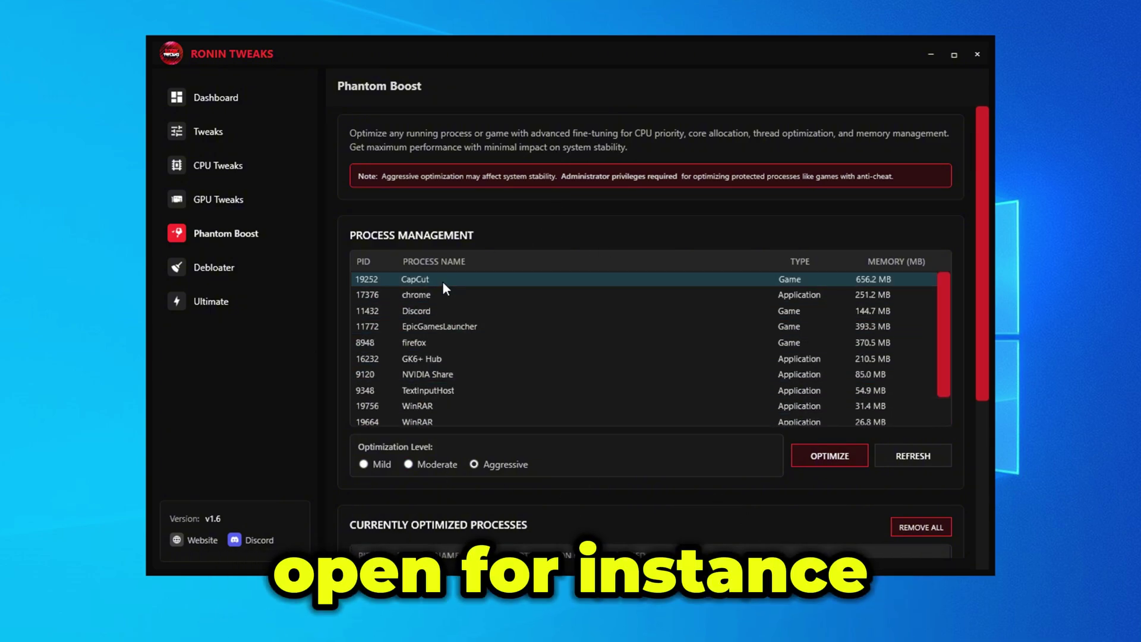
click(473, 464)
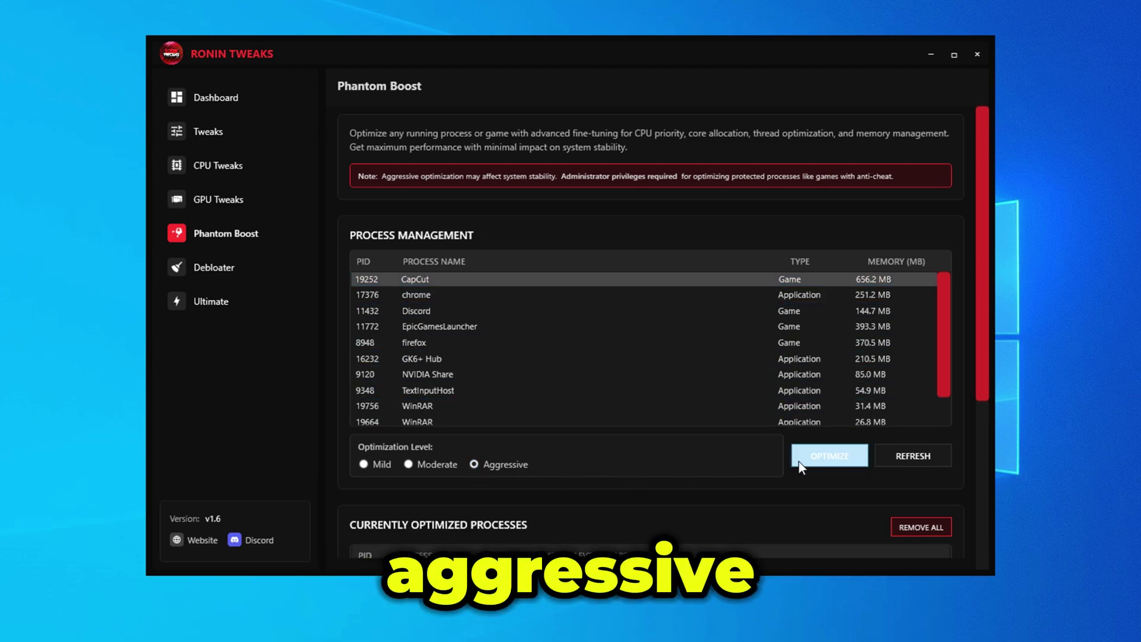
scroll(658, 430, down, 2)
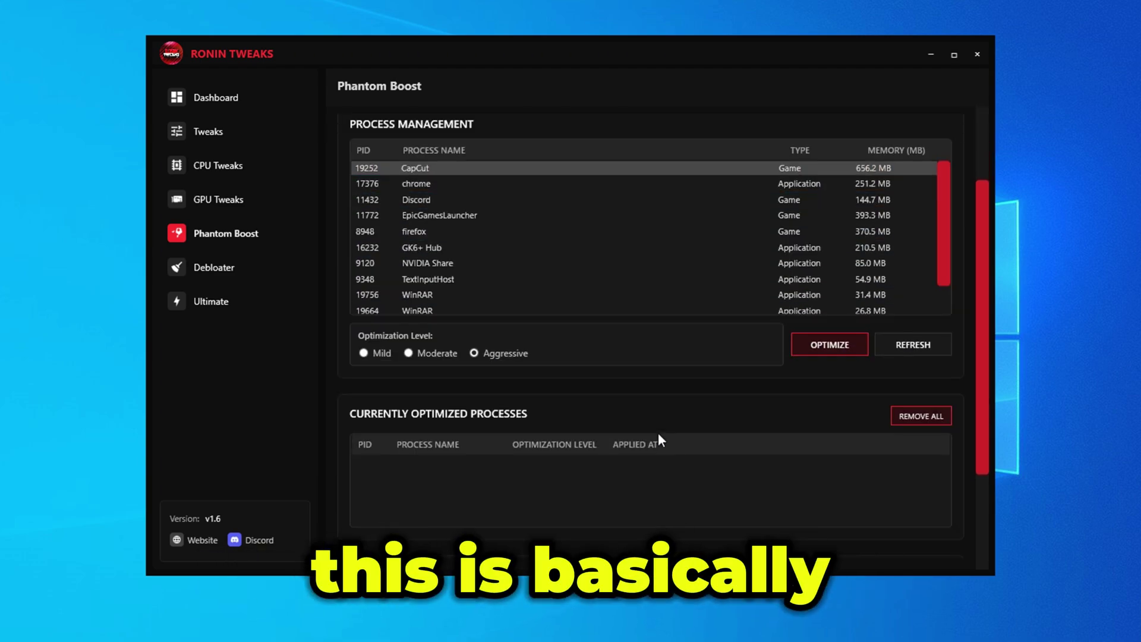
scroll(660, 425, up, 2)
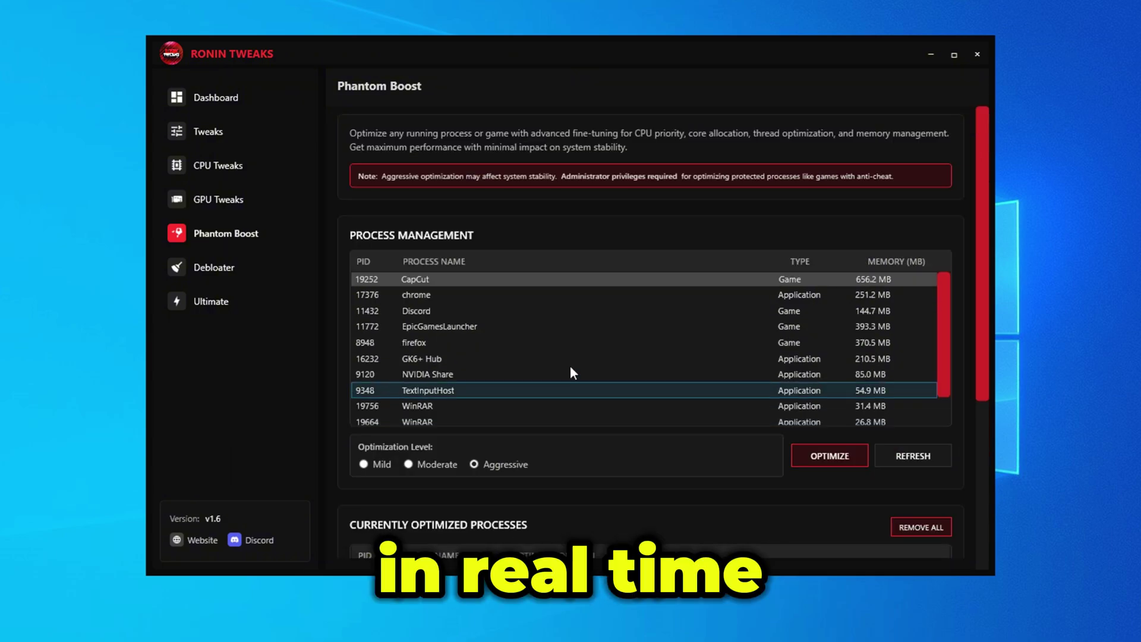